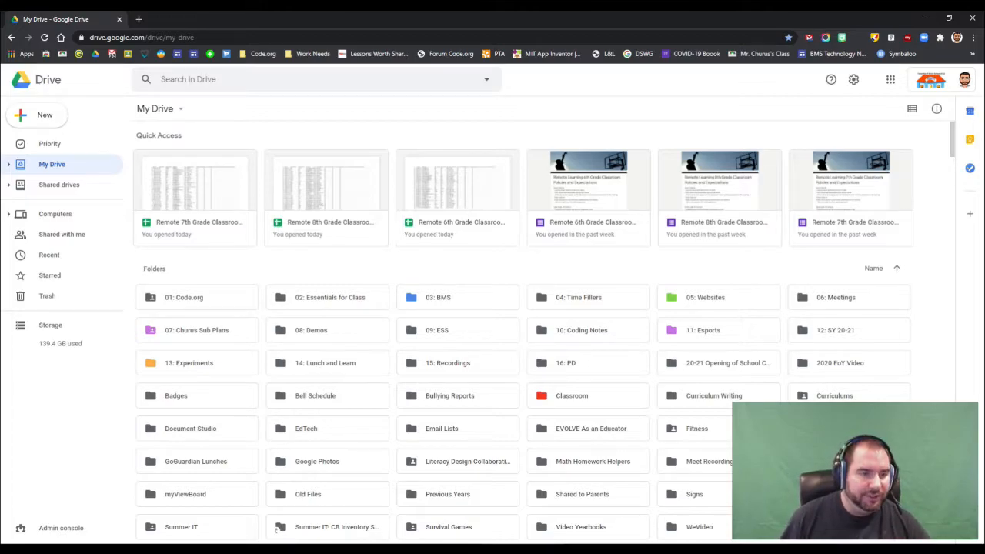
Create a new Google My Maps map from Drive
{"action": "left_click", "coordinate": [39, 118]}
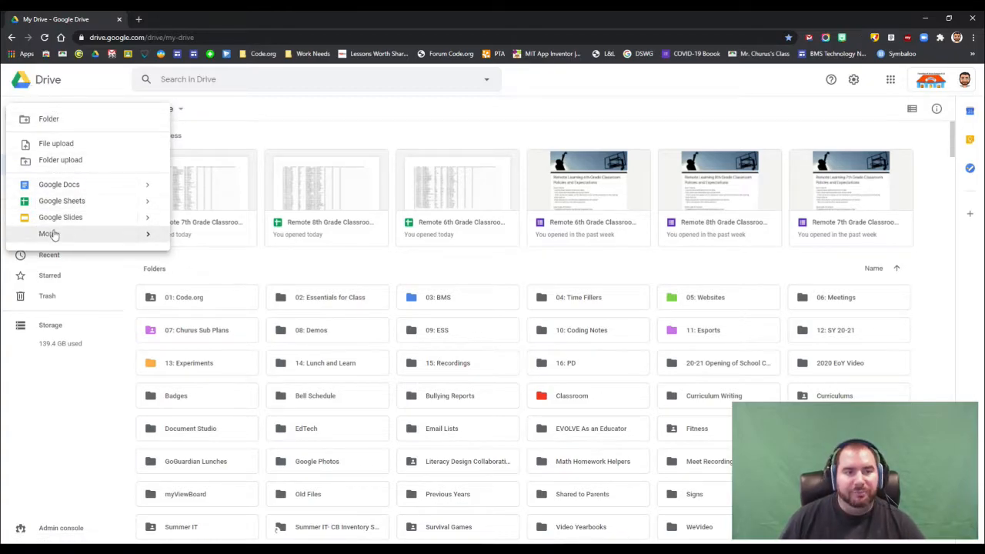
{"action": "mouse_move", "coordinate": [54, 235]}
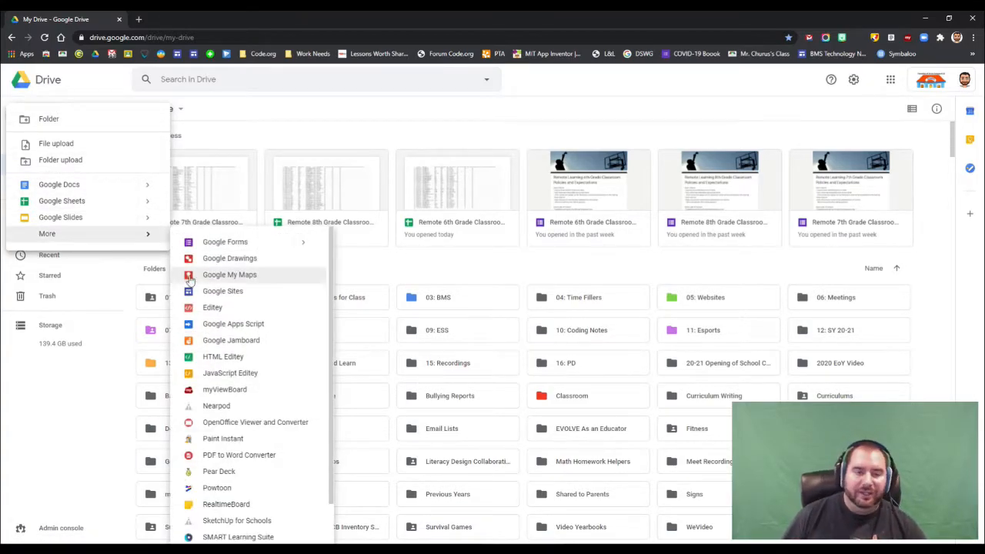
{"action": "left_click", "coordinate": [233, 277]}
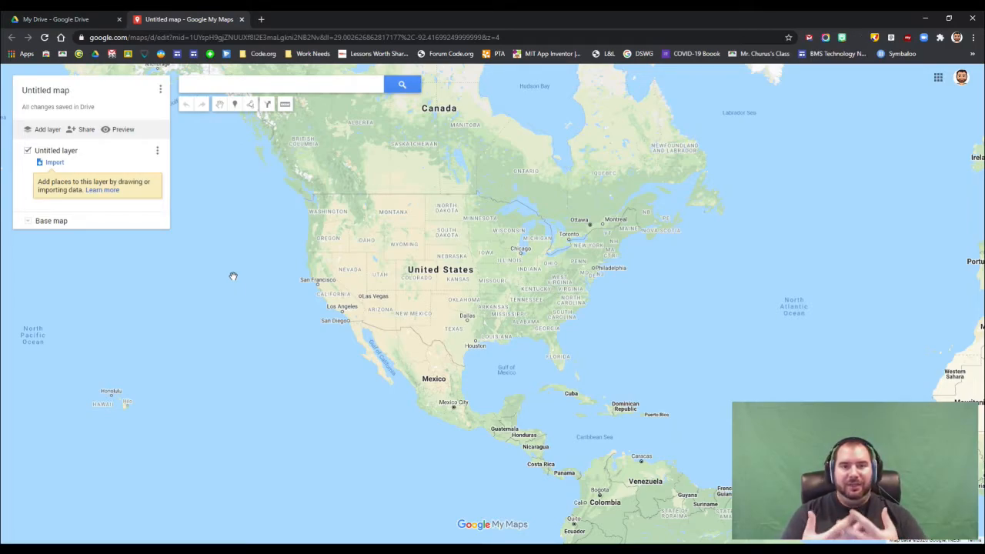
Search the map for "blizzard" and add the Blizzard Entertainment location in Irvine, CA to the untitled layer
{"action": "left_click", "coordinate": [213, 87]}
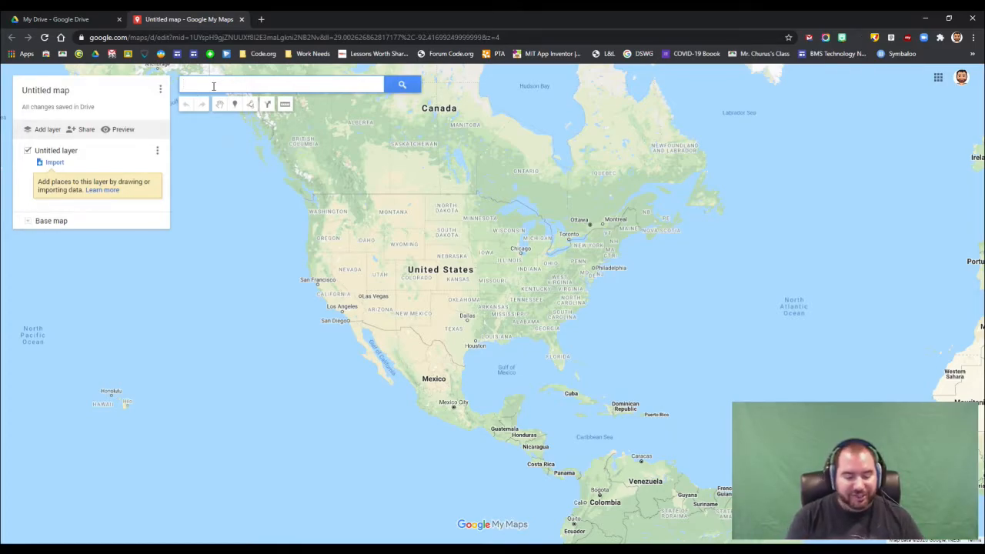
{"action": "type", "text": "blizzard"}
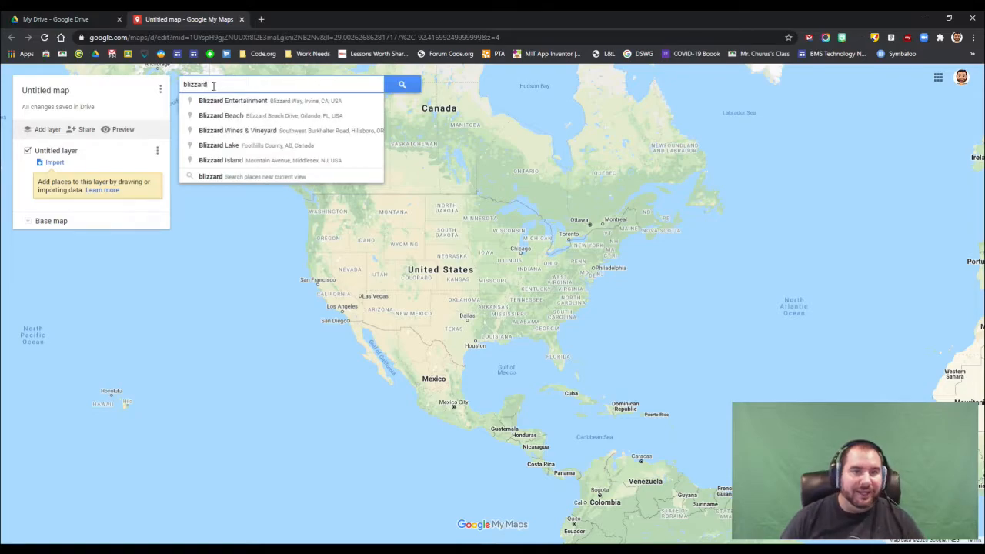
{"action": "left_click", "coordinate": [236, 101]}
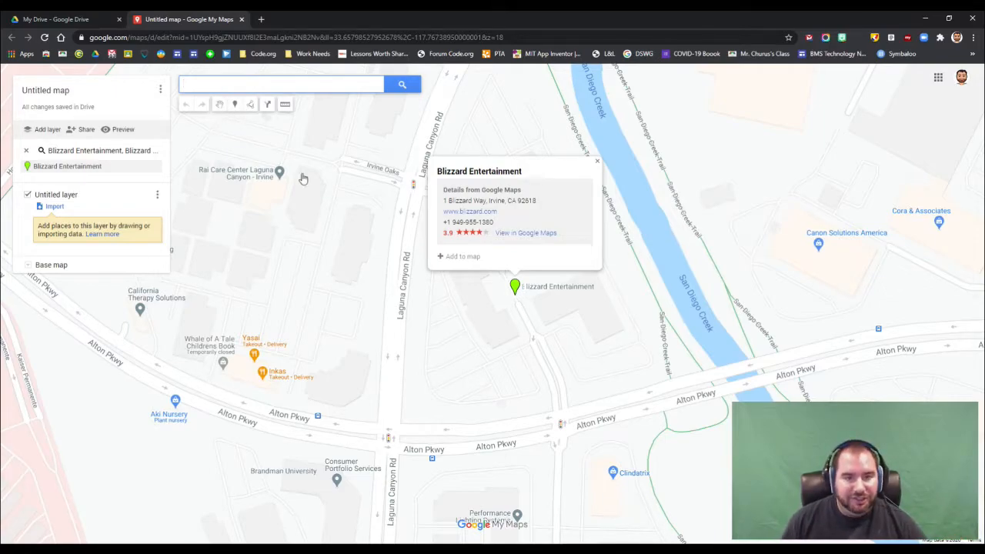
{"action": "left_click", "coordinate": [454, 257]}
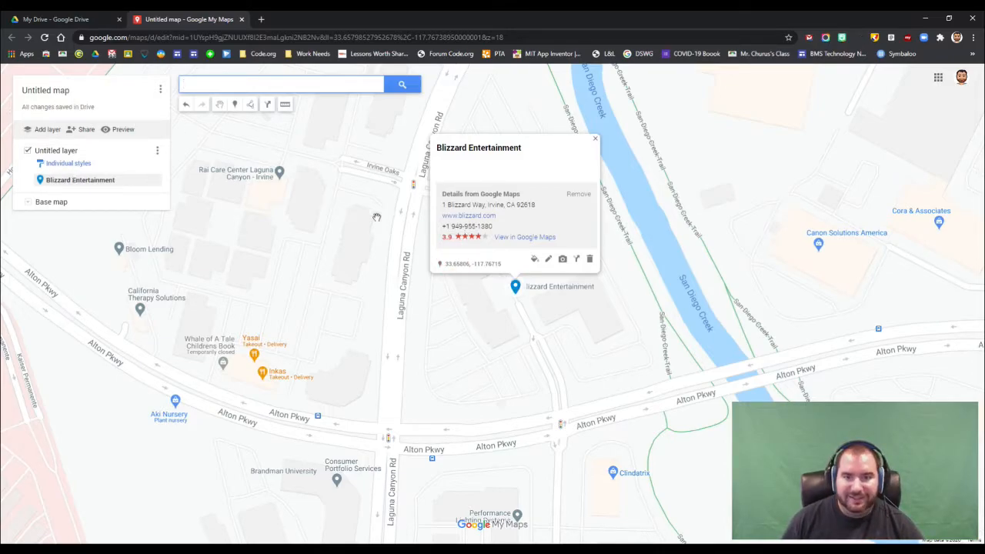
Give the Blizzard Entertainment place the description "I am avid player of Blizzard games including World of Warcraft and Diablo"
{"action": "left_click", "coordinate": [549, 262]}
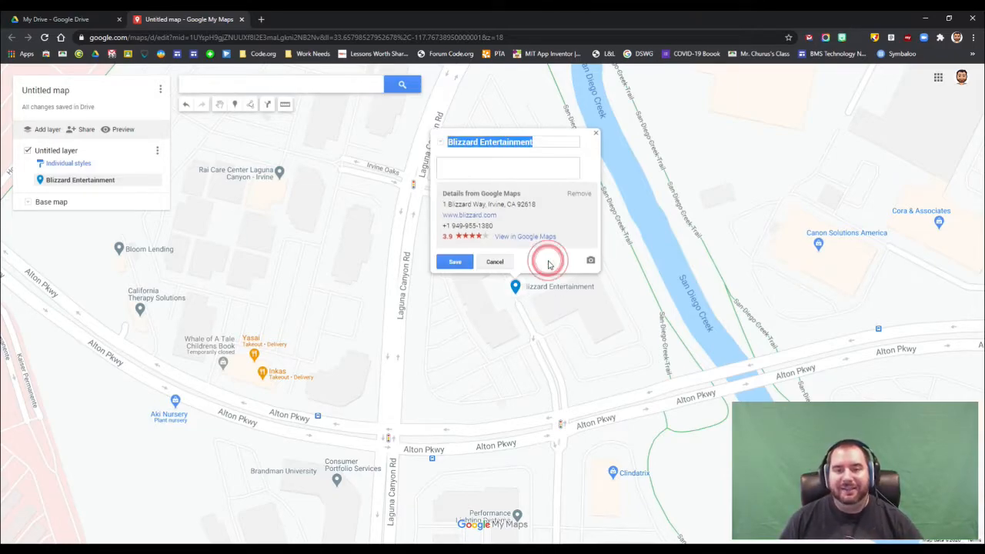
{"action": "left_click", "coordinate": [477, 173]}
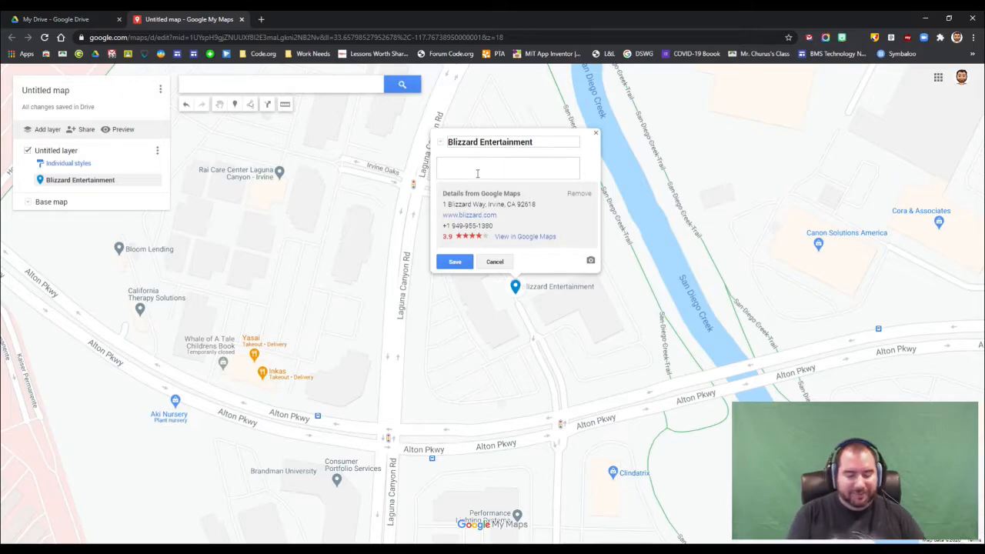
{"action": "type", "text": "I am a"}
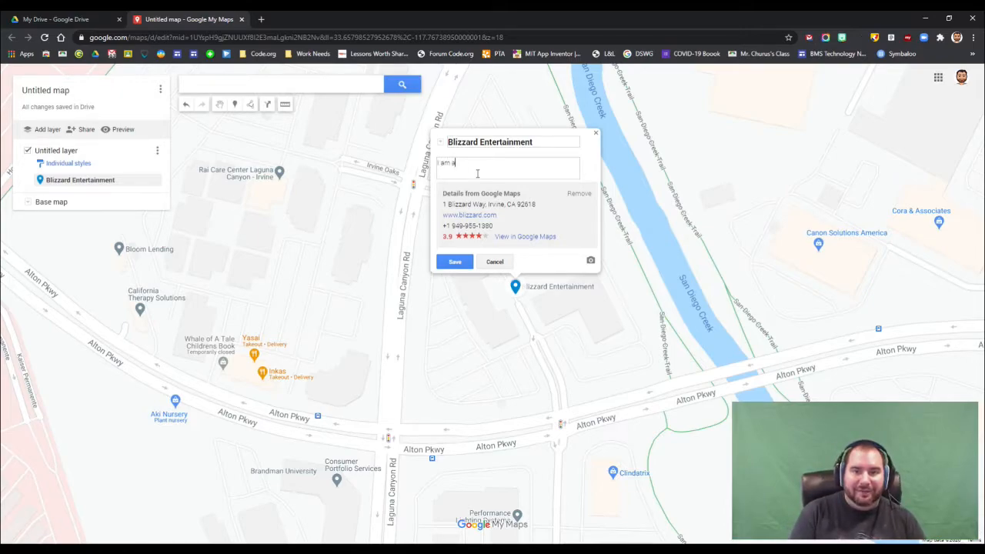
{"action": "type", "text": "vad player "}
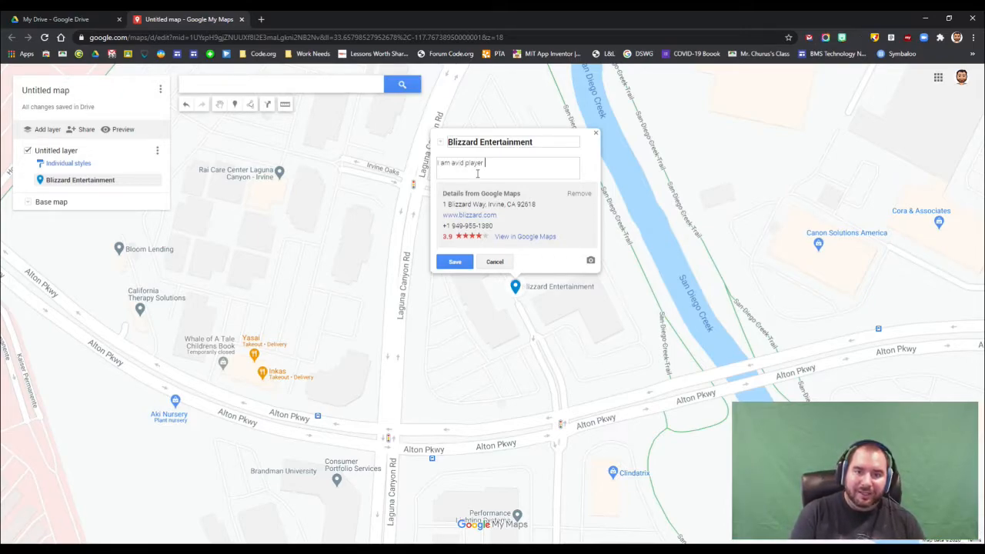
{"action": "type", "text": "of Blizzard games includi"}
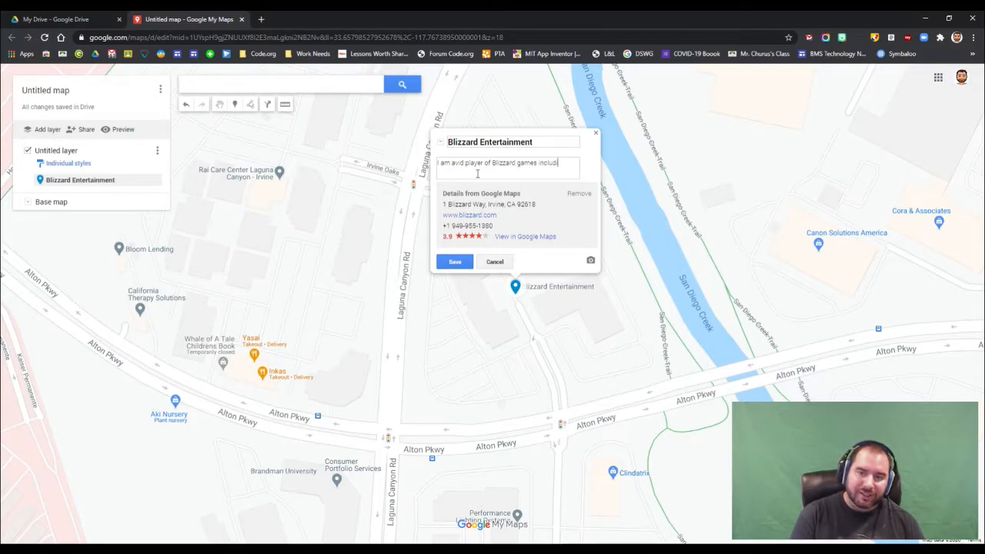
{"action": "type", "text": "ng World ofWar"}
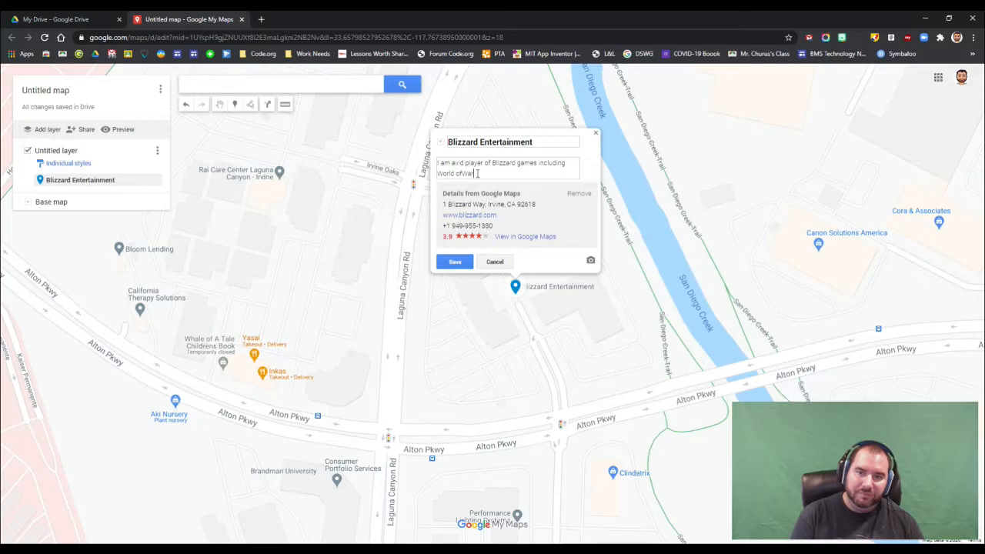
{"action": "key", "text": "BackSpace"}
{"action": "type", "text": "Warcraft and Diablo"}
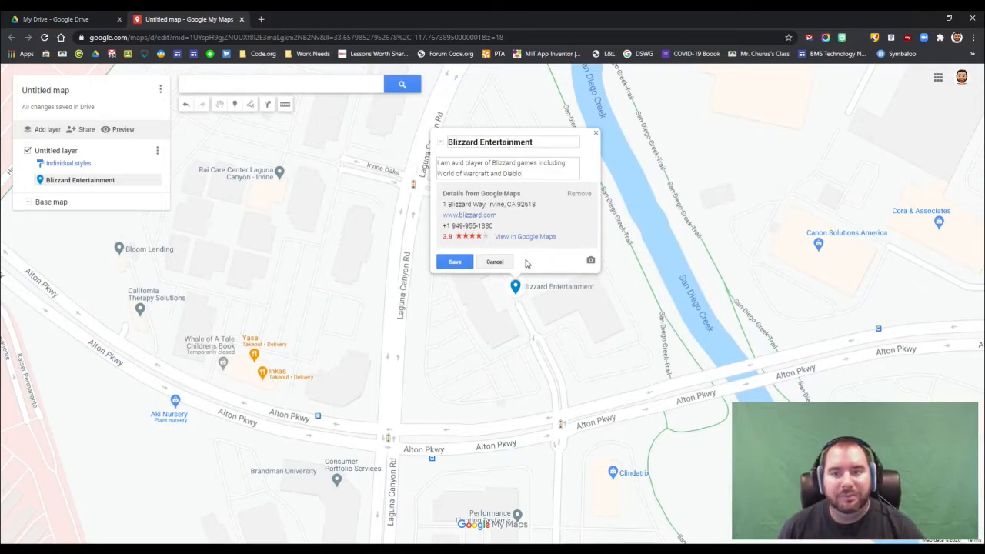
Run a Google image search for "blizzard entertainment" to find a picture for the place
{"action": "left_click", "coordinate": [591, 262]}
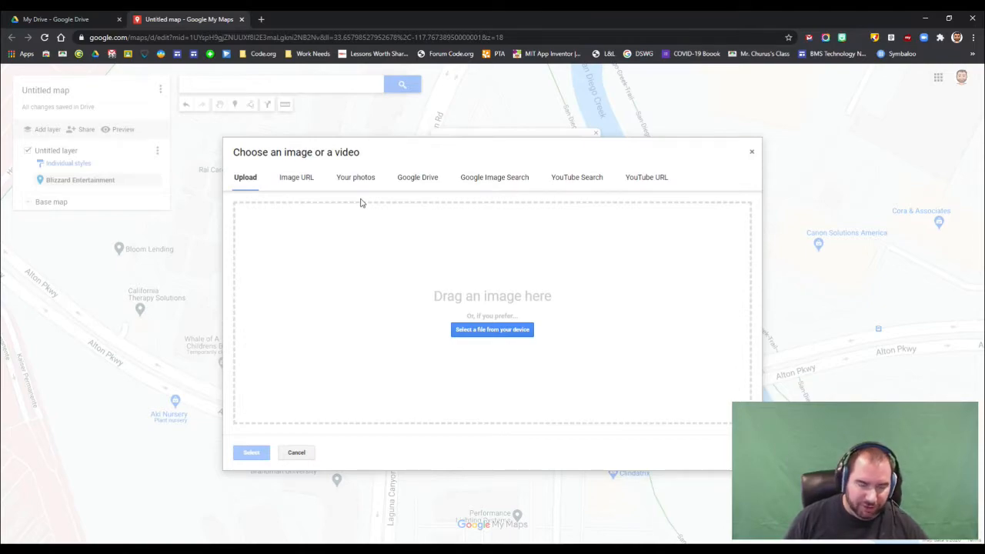
{"action": "left_click", "coordinate": [502, 177]}
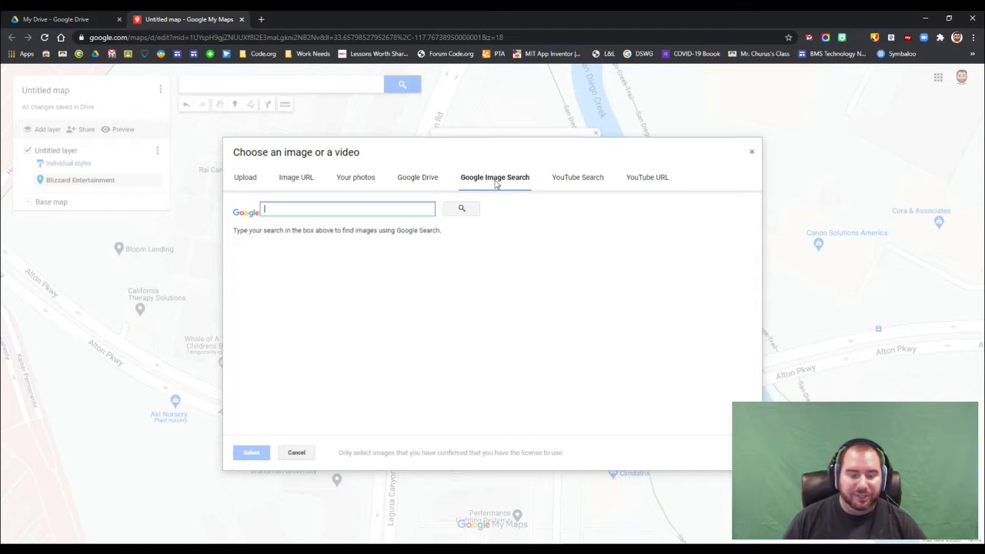
{"action": "type", "text": "bli"}
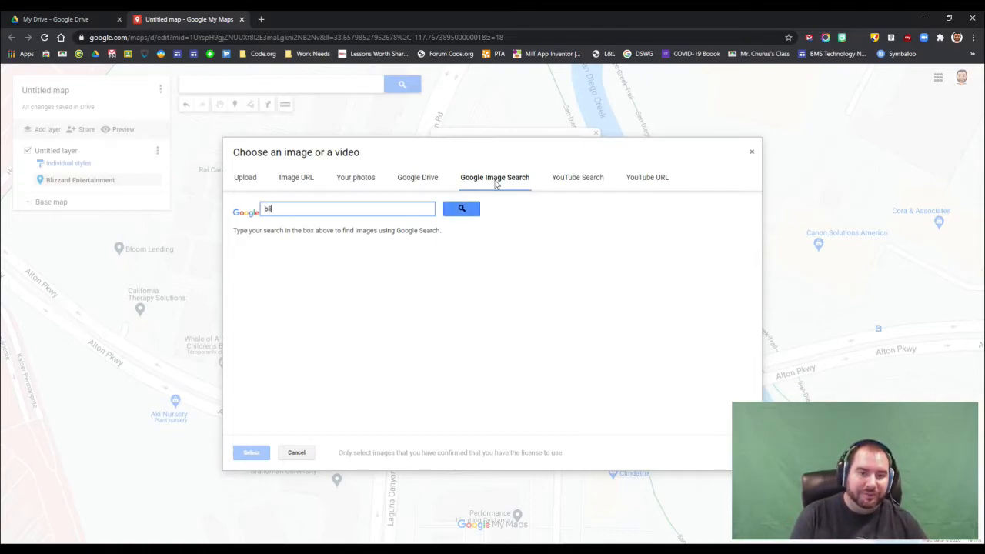
{"action": "type", "text": "zzard entertainment"}
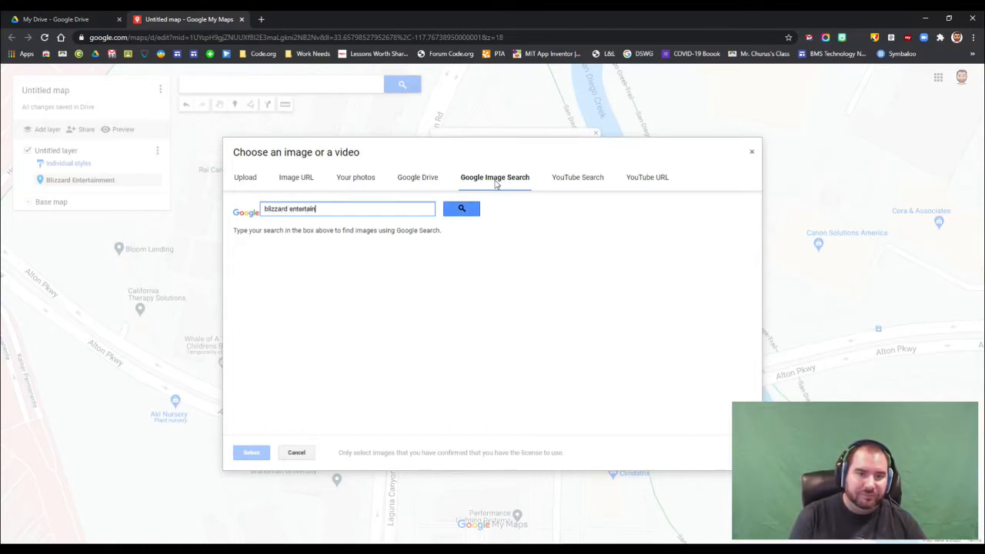
{"action": "key", "text": "Return"}
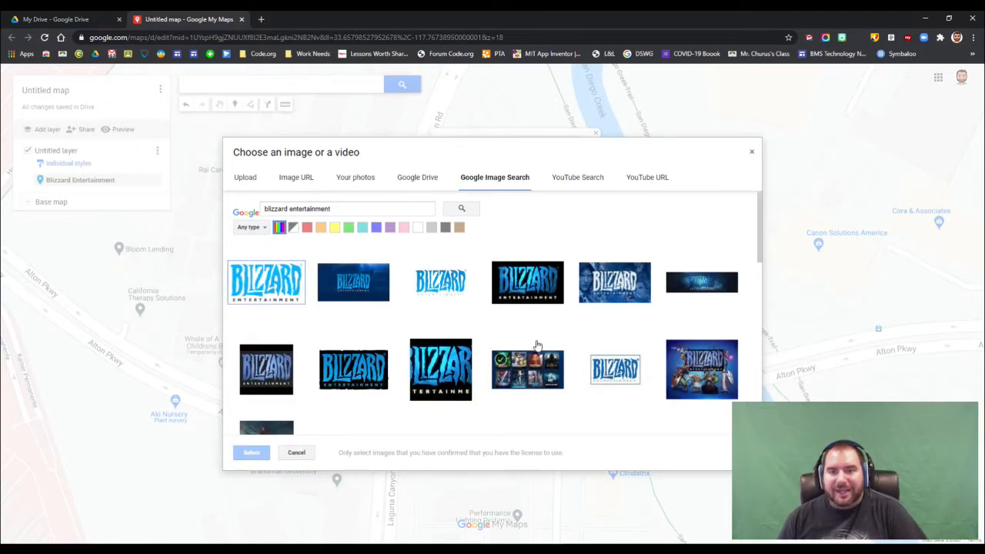
Attach the image showing the Blizzard logo with a group of game characters to the place and save its details
{"action": "scroll", "coordinate": [519, 323], "scroll_direction": "down", "scroll_amount": 5}
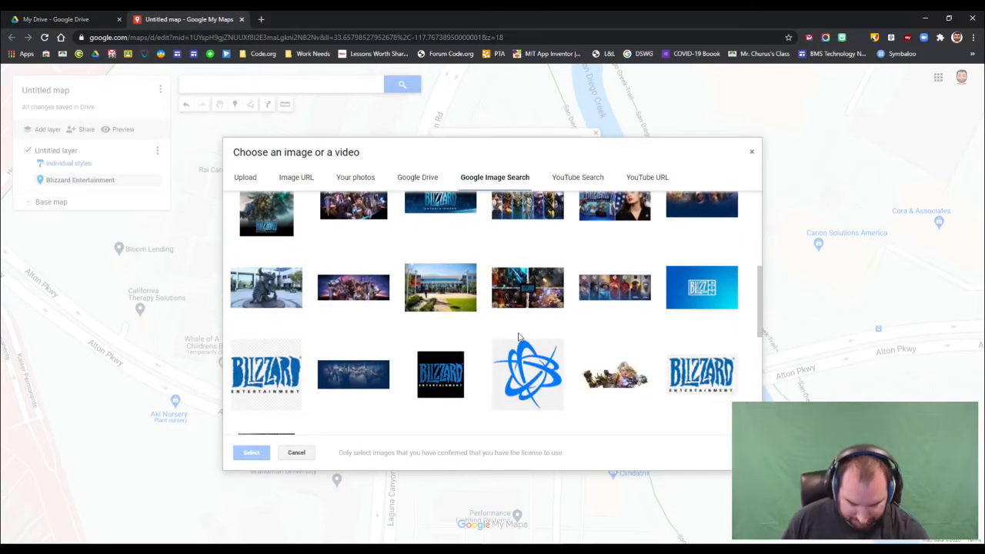
{"action": "scroll", "coordinate": [547, 346], "scroll_direction": "up", "scroll_amount": 2}
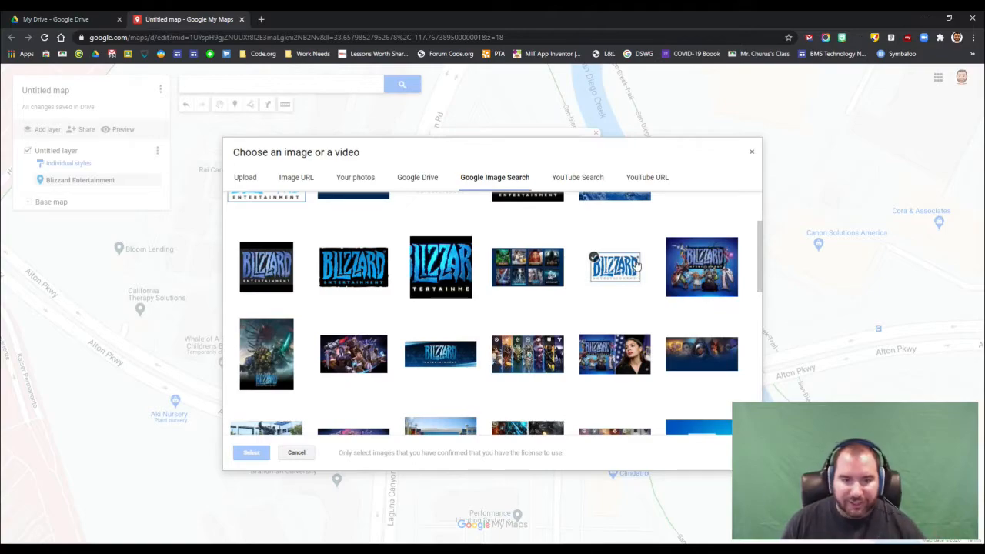
{"action": "left_click", "coordinate": [695, 270]}
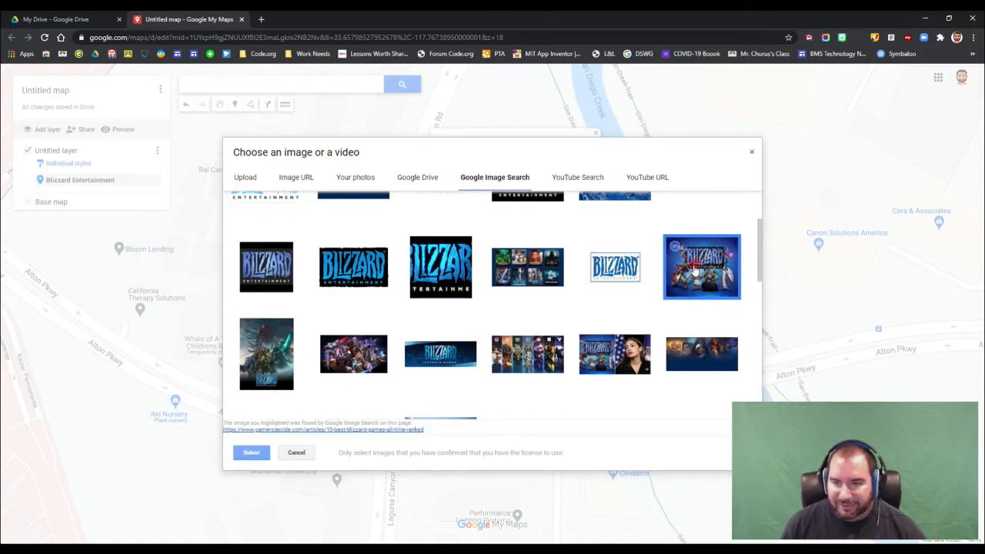
{"action": "left_click", "coordinate": [256, 451]}
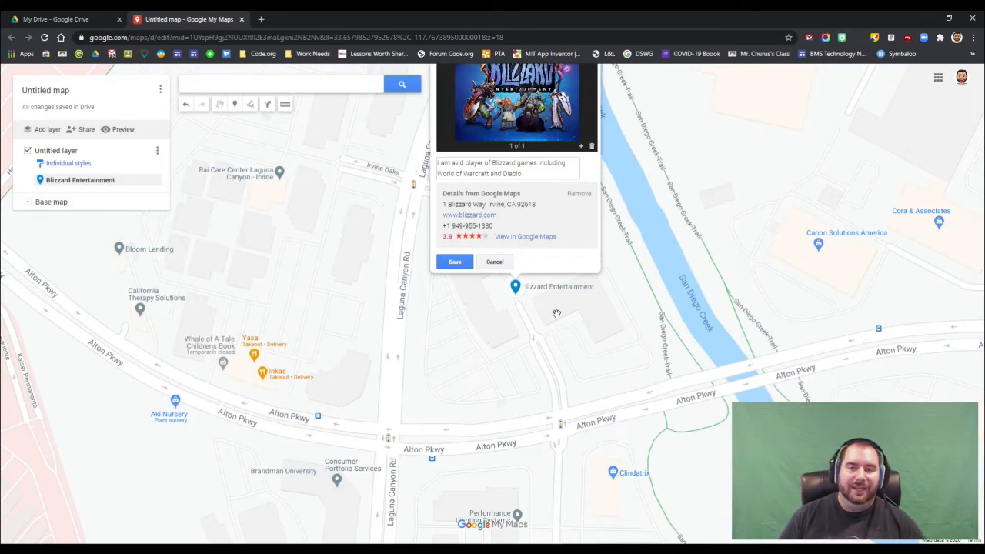
{"action": "left_click_drag", "start_coordinate": [672, 217], "coordinate": [683, 346]}
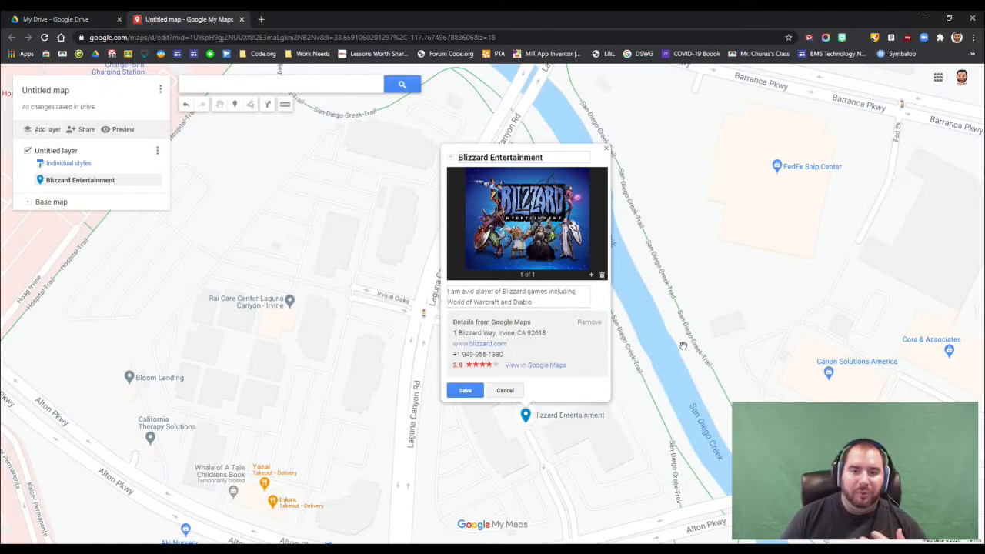
{"action": "left_click", "coordinate": [466, 390]}
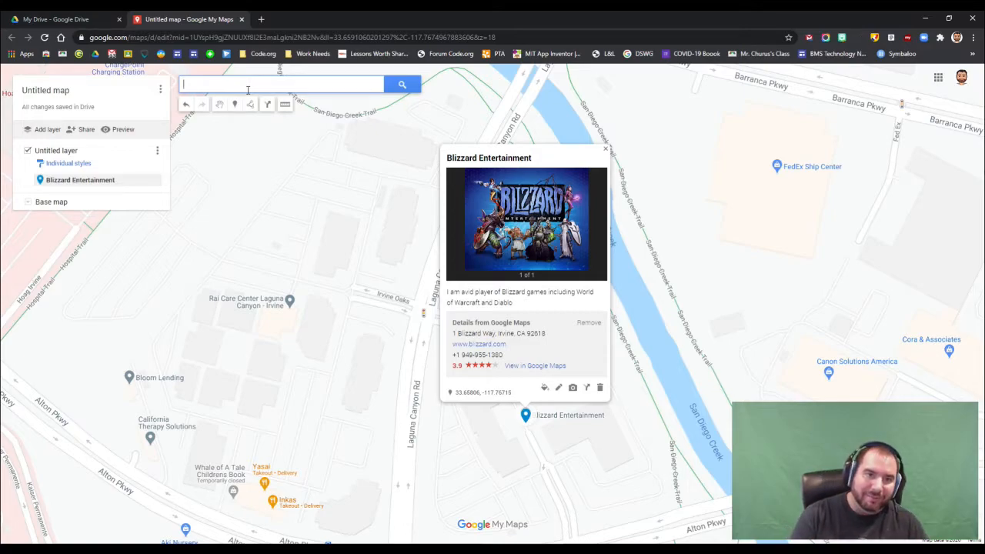
Search the map for "nintendo" and add the Nintendo Company location in Chiyoda City, Tokyo to the untitled layer
{"action": "type", "text": "intendo"}
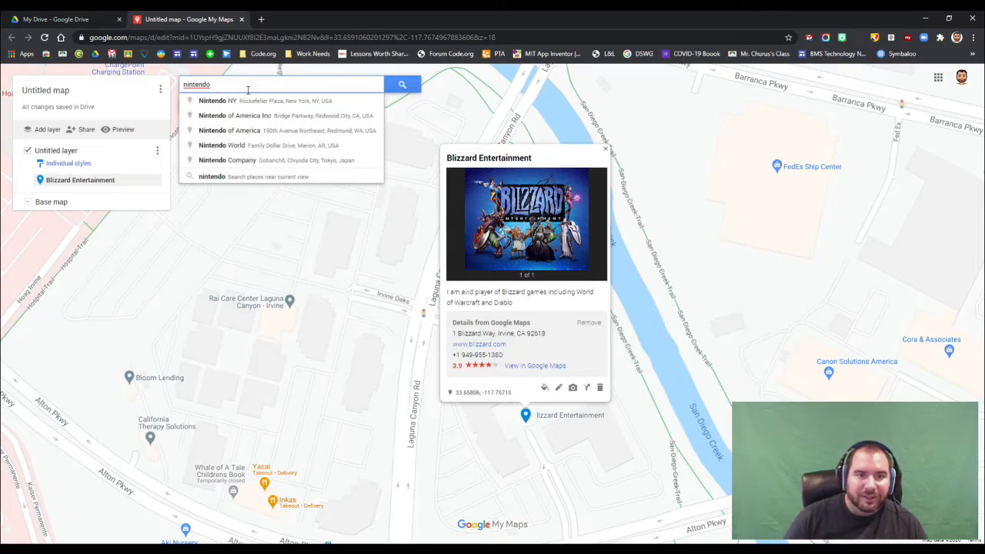
{"action": "left_click", "coordinate": [271, 160]}
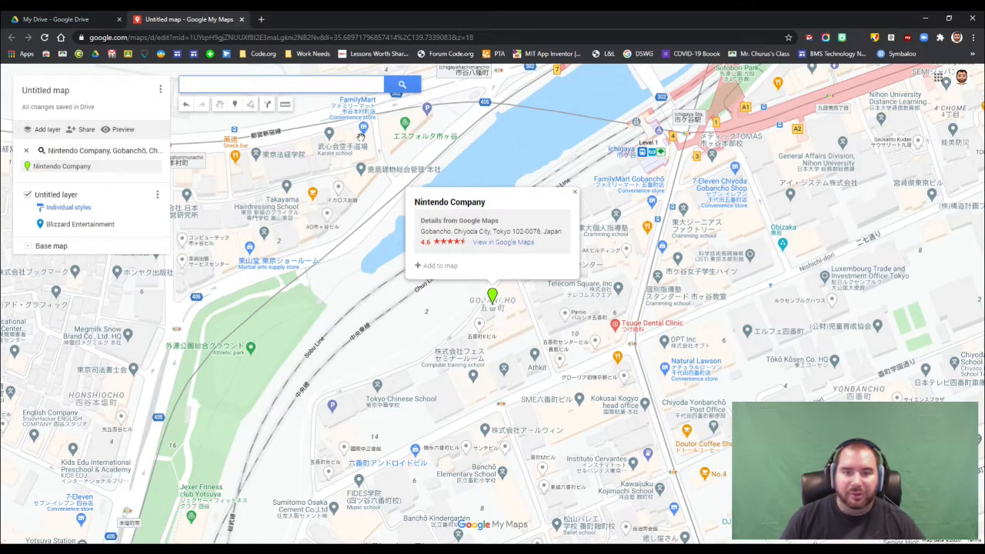
{"action": "scroll", "coordinate": [662, 299], "scroll_direction": "down", "scroll_amount": 2}
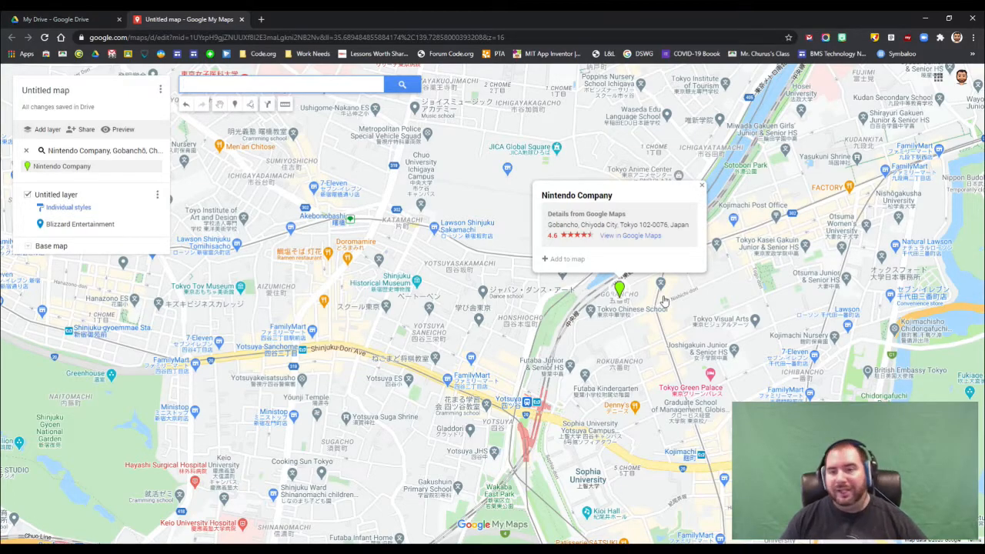
{"action": "left_click", "coordinate": [566, 260]}
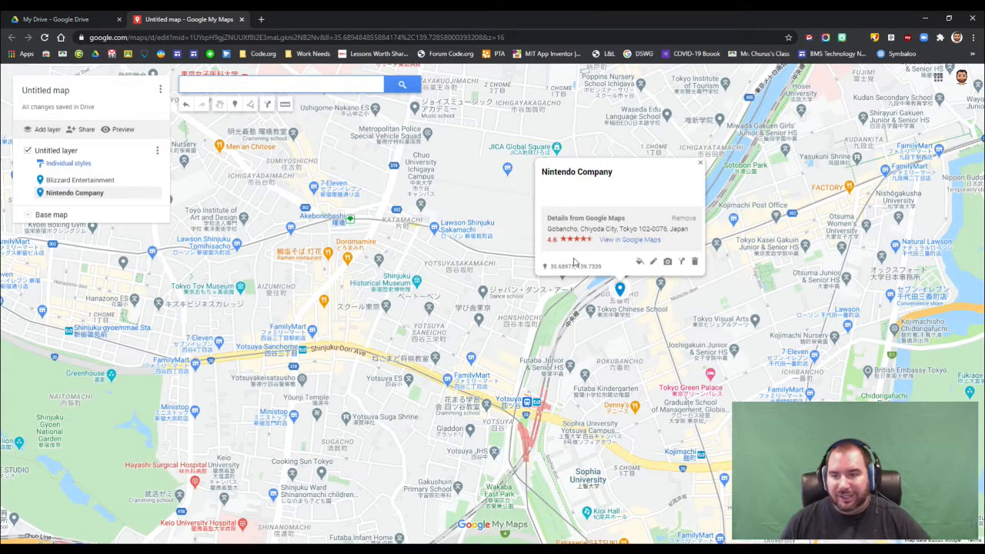
Give the Nintendo Company place the description "I have played games by Nintendo since I was a child. They are the only platform brand that I own."
{"action": "left_click", "coordinate": [652, 262]}
{"action": "left_click", "coordinate": [577, 194]}
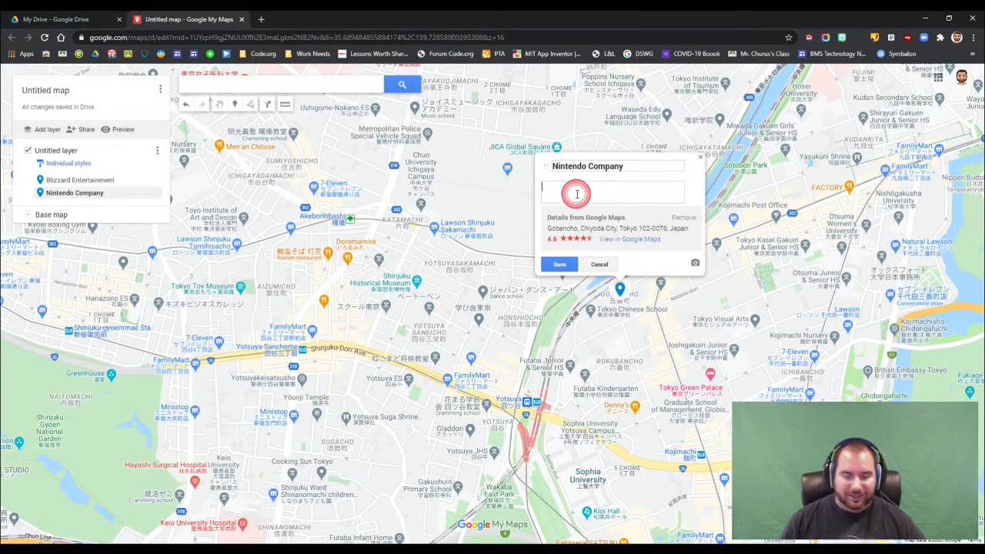
{"action": "type", "text": "I have play"}
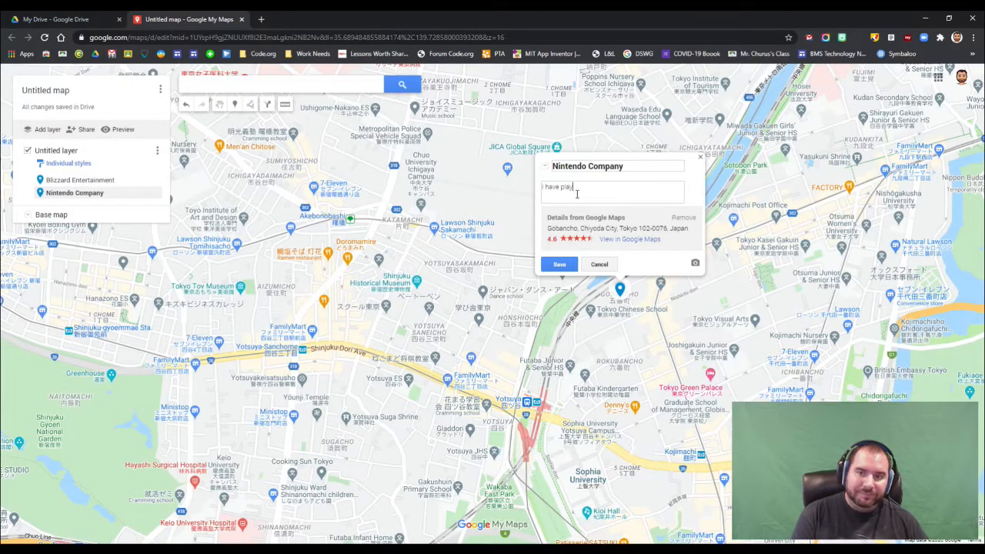
{"action": "type", "text": "ed games by ni"}
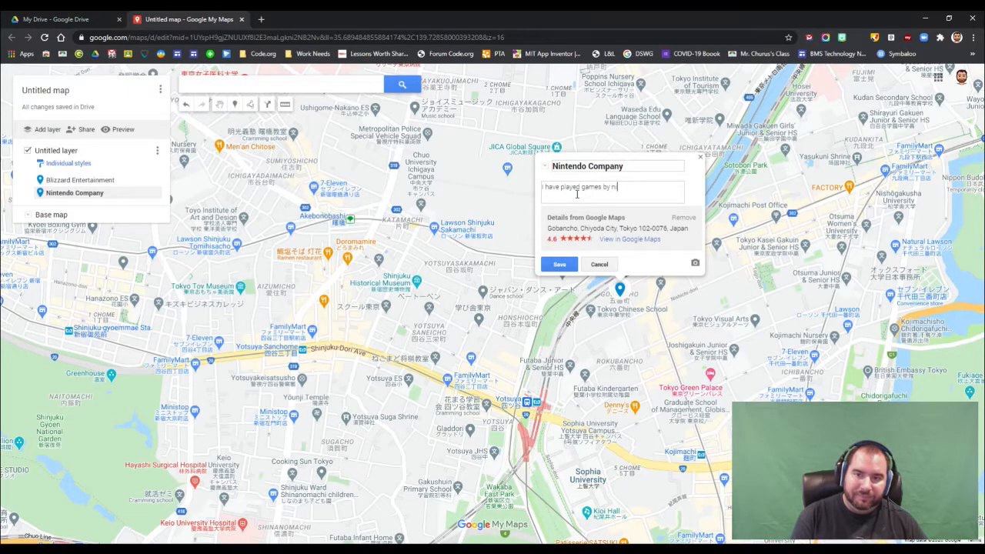
{"action": "type", "text": "n Nintendo"}
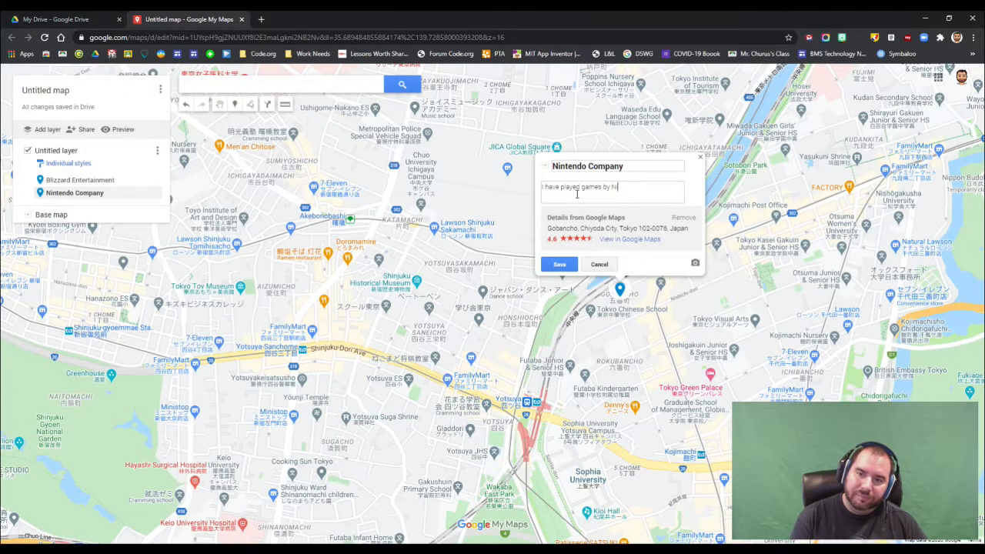
{"action": "type", "text": " since I was"}
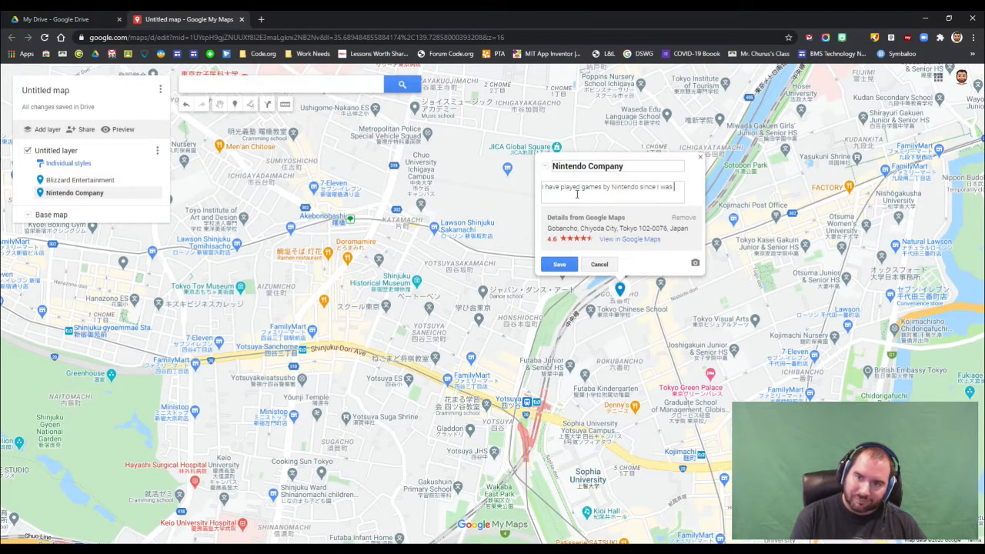
{"action": "type", "text": " a child. They're the onl"}
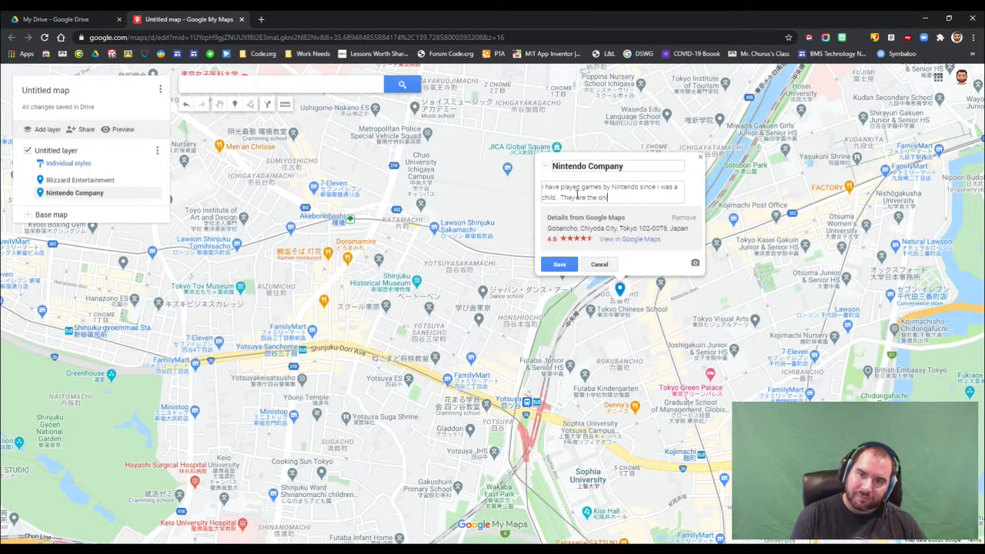
{"action": "type", "text": "y platofrm"}
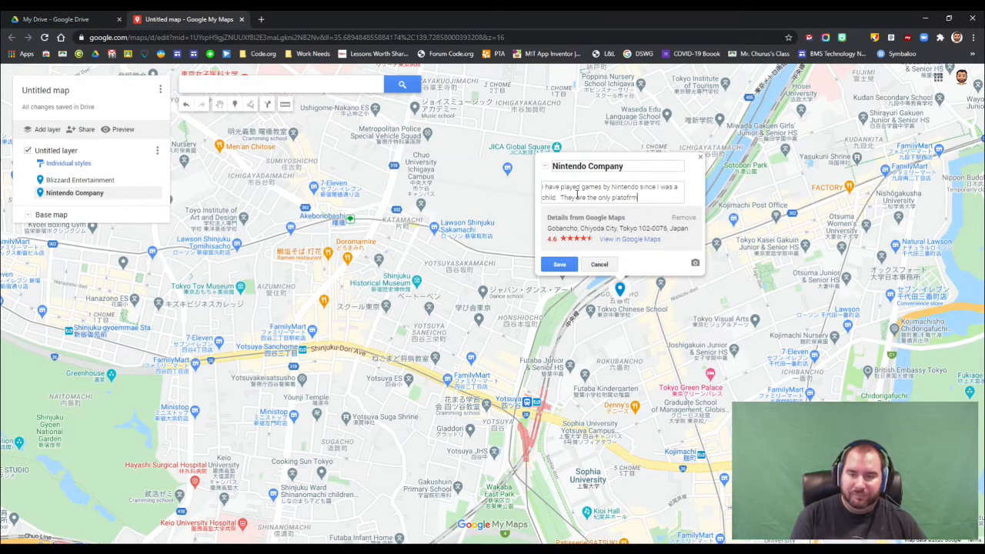
{"action": "key", "text": "BackSpace"}
{"action": "type", "text": "om br"}
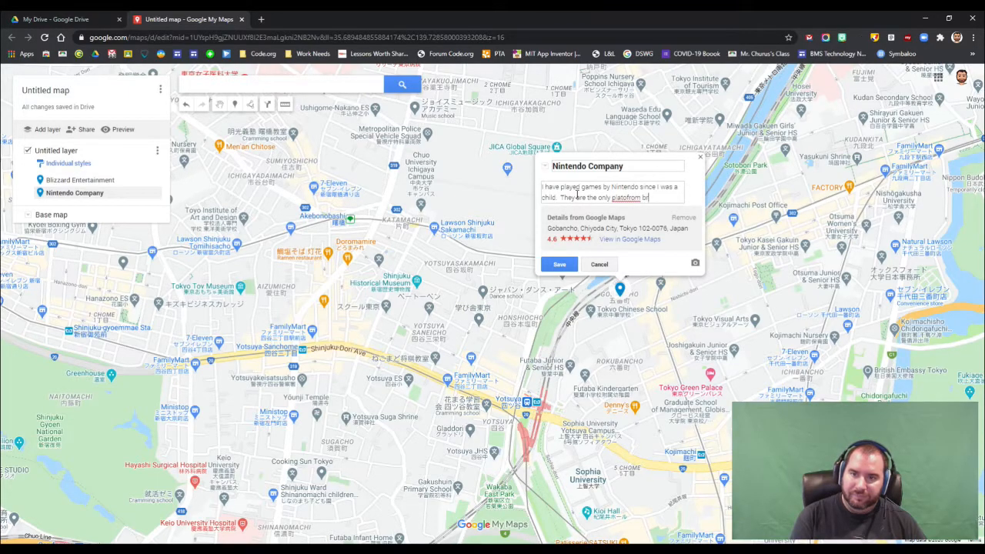
{"action": "key", "text": "BackSpace"}
{"action": "key", "text": "BackSpace"}
{"action": "key", "text": "BackSpace"}
{"action": "key", "text": "BackSpace"}
{"action": "type", "text": "orm b"}
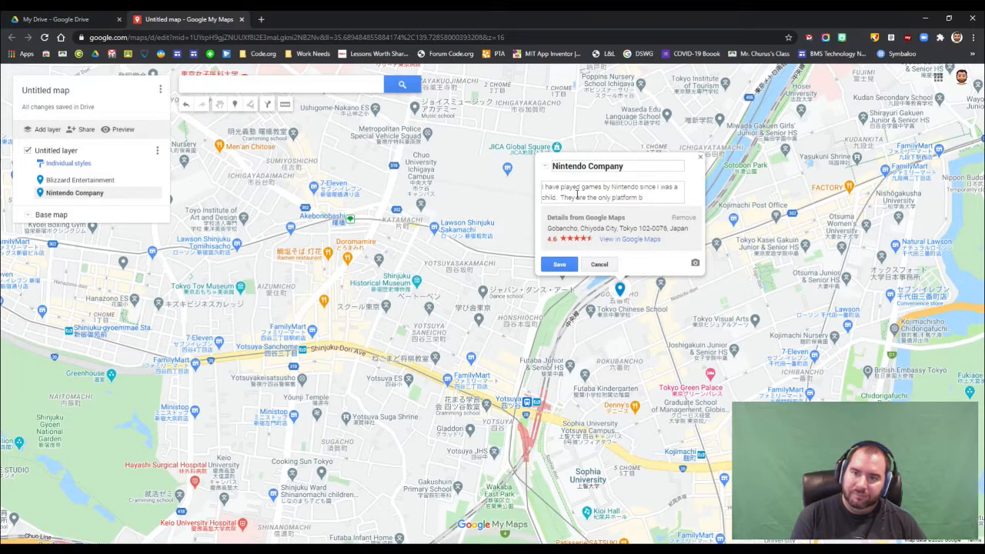
{"action": "type", "text": "and d that I own."}
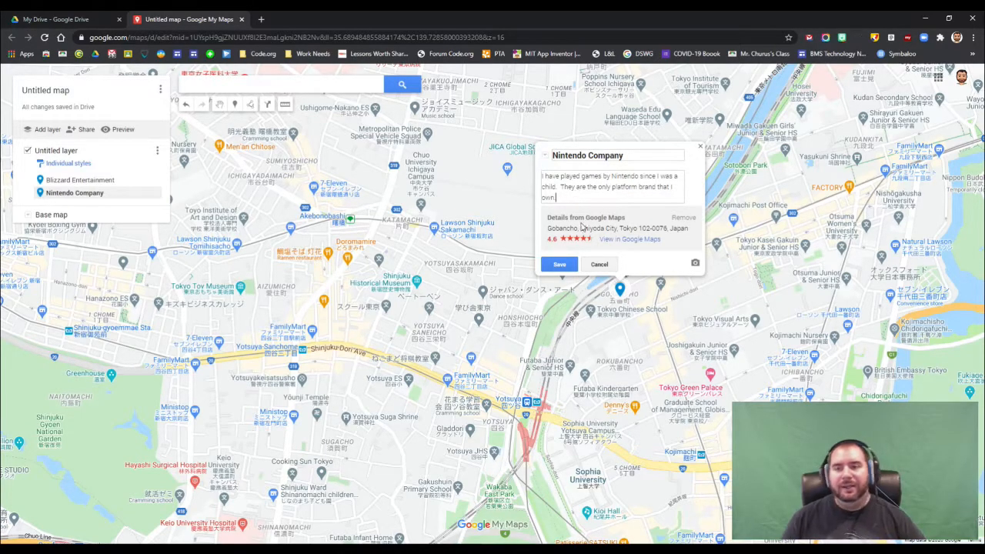
Run a Google image search for "nintendo" to find a picture for the Nintendo Company place
{"action": "left_click", "coordinate": [695, 263]}
{"action": "scroll", "coordinate": [377, 246], "scroll_direction": "up", "scroll_amount": 3}
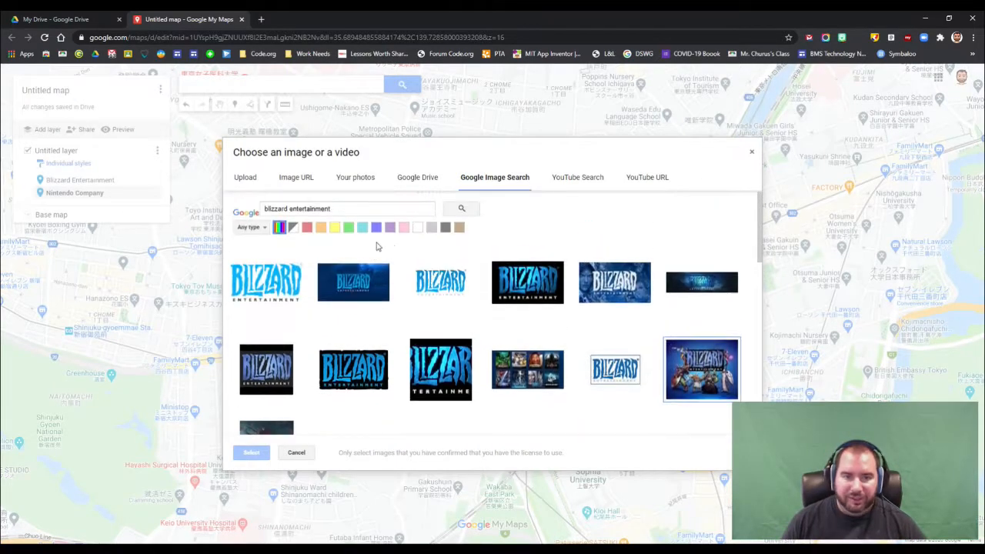
{"action": "left_click", "coordinate": [365, 200]}
{"action": "triple_click", "coordinate": [365, 201]}
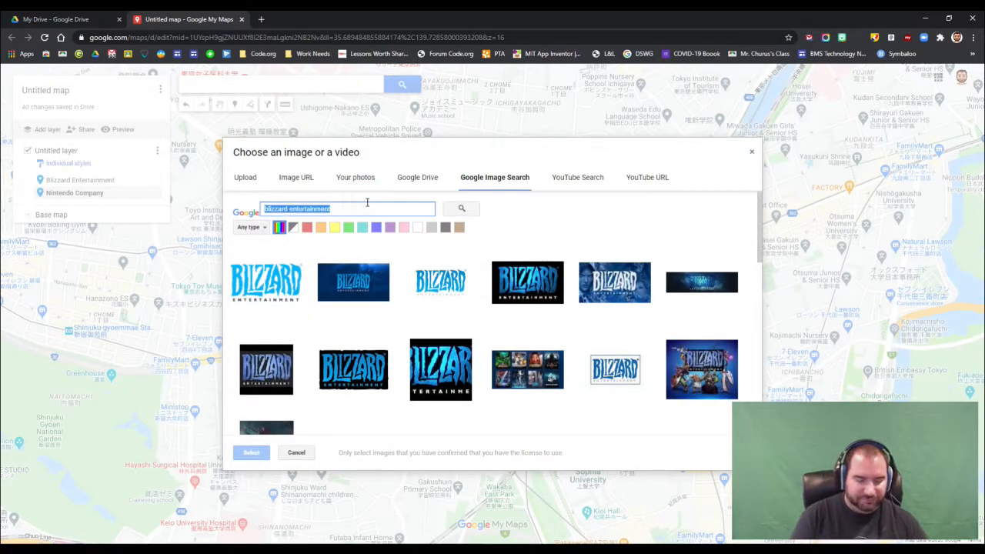
{"action": "type", "text": "nintendo"}
{"action": "key", "text": "Return"}
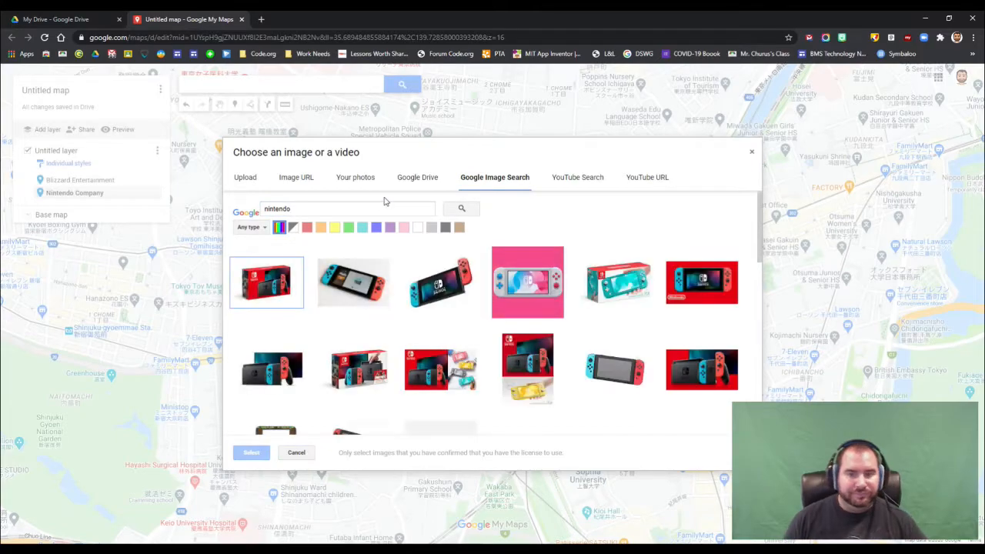
Search Google images for "zelda" and attach the Nintendo Switch cover of Zelda Breath of the Wild to the place
{"action": "double_click", "coordinate": [374, 212]}
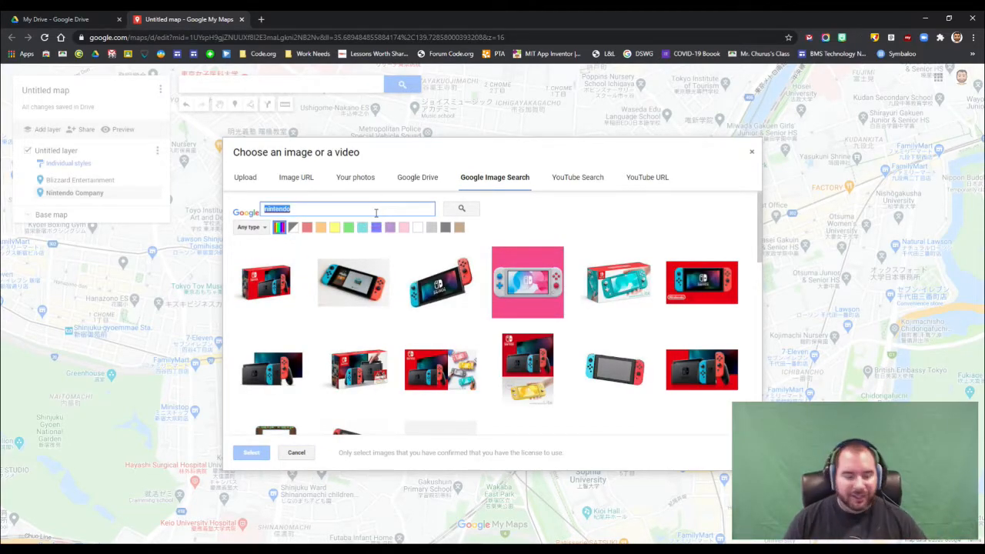
{"action": "type", "text": "zelda"}
{"action": "key", "text": "Return"}
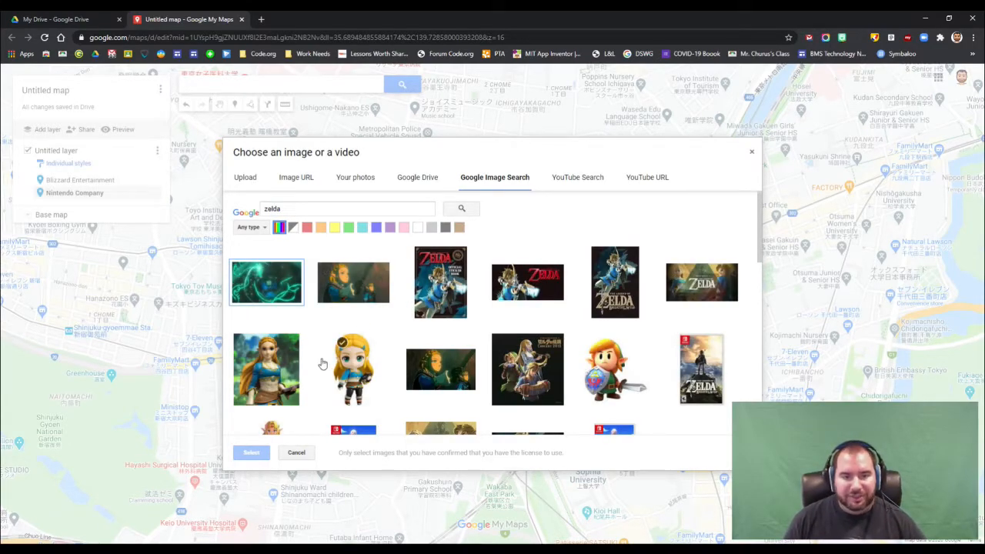
{"action": "scroll", "coordinate": [323, 364], "scroll_direction": "down", "scroll_amount": 1}
{"action": "scroll", "coordinate": [323, 364], "scroll_direction": "down", "scroll_amount": 2}
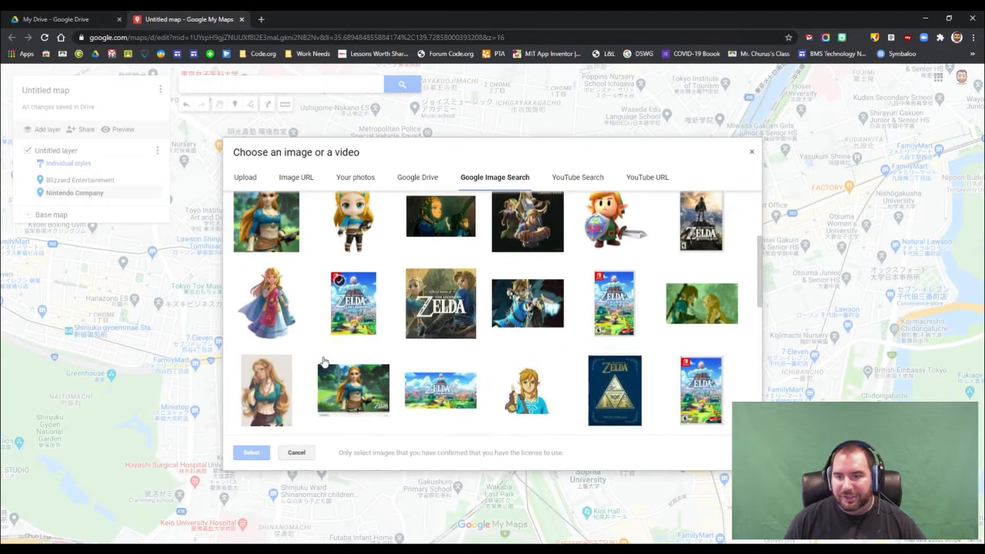
{"action": "scroll", "coordinate": [326, 359], "scroll_direction": "up", "scroll_amount": 2}
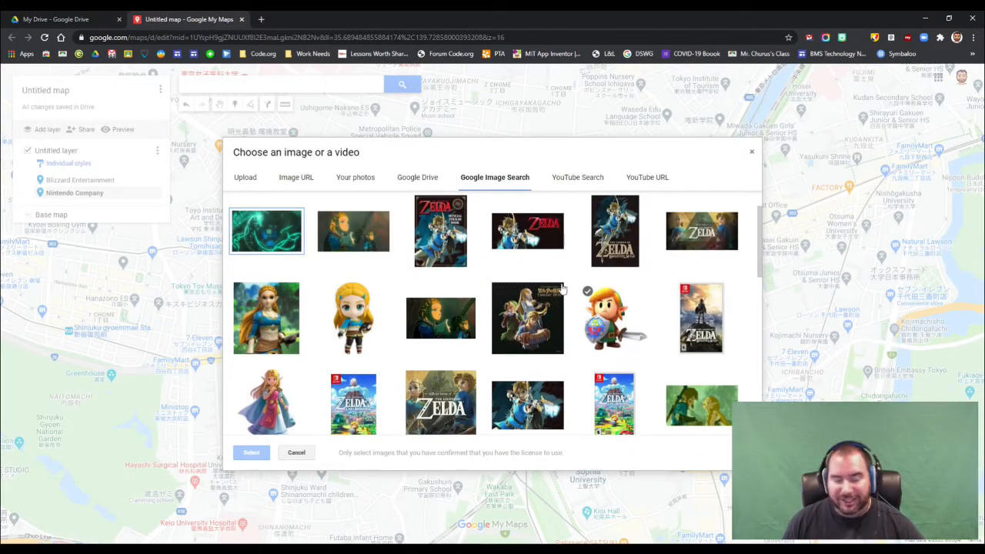
{"action": "scroll", "coordinate": [398, 248], "scroll_direction": "down", "scroll_amount": 3}
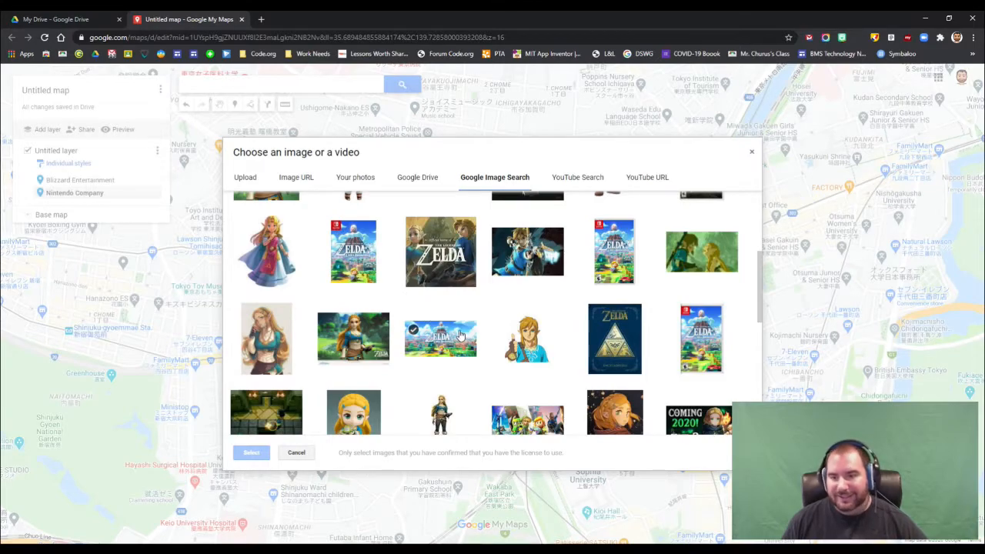
{"action": "scroll", "coordinate": [471, 337], "scroll_direction": "down", "scroll_amount": 1}
{"action": "scroll", "coordinate": [474, 337], "scroll_direction": "down", "scroll_amount": 3}
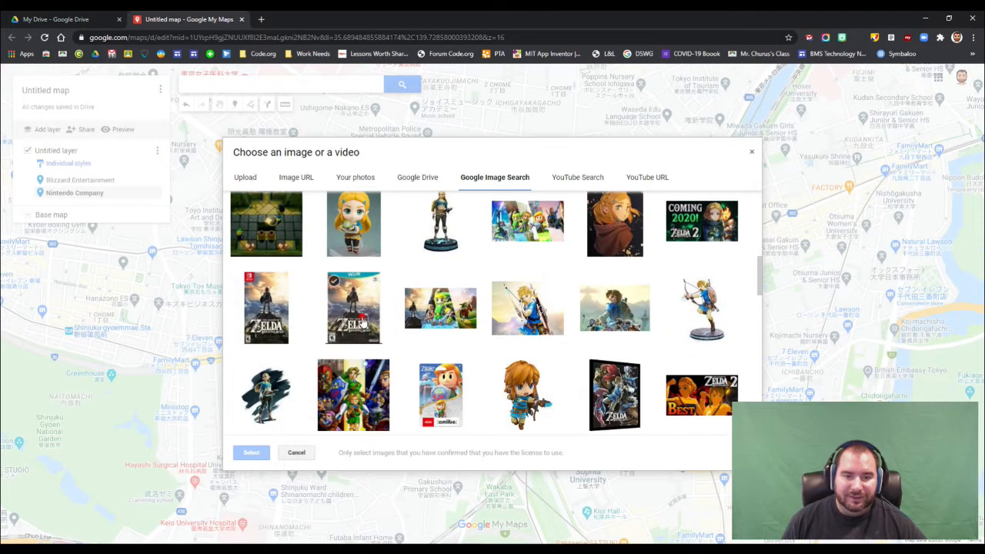
{"action": "left_click", "coordinate": [353, 307]}
{"action": "left_click", "coordinate": [254, 312]}
{"action": "left_click", "coordinate": [251, 454]}
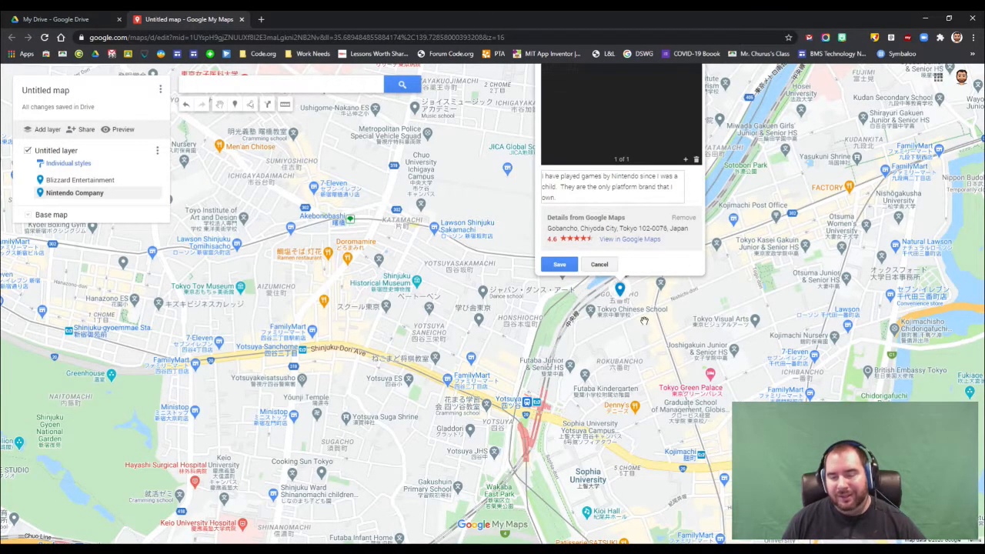
Start adding a second media item to the Nintendo Company place and search YouTube for "nintendo switch"
{"action": "scroll", "coordinate": [625, 304], "scroll_direction": "up", "scroll_amount": 1}
{"action": "left_click_drag", "start_coordinate": [767, 175], "coordinate": [763, 331]}
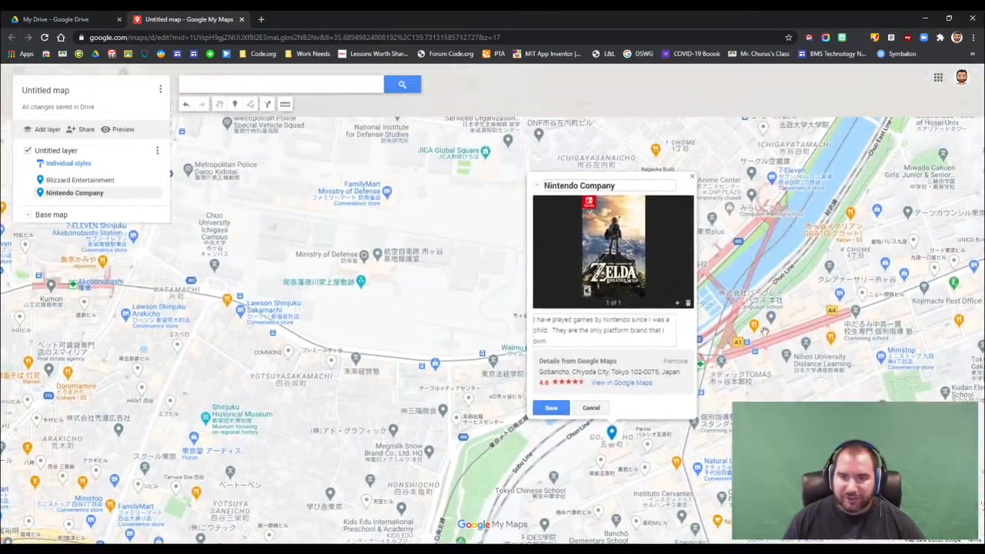
{"action": "scroll", "coordinate": [764, 331], "scroll_direction": "down", "scroll_amount": 1}
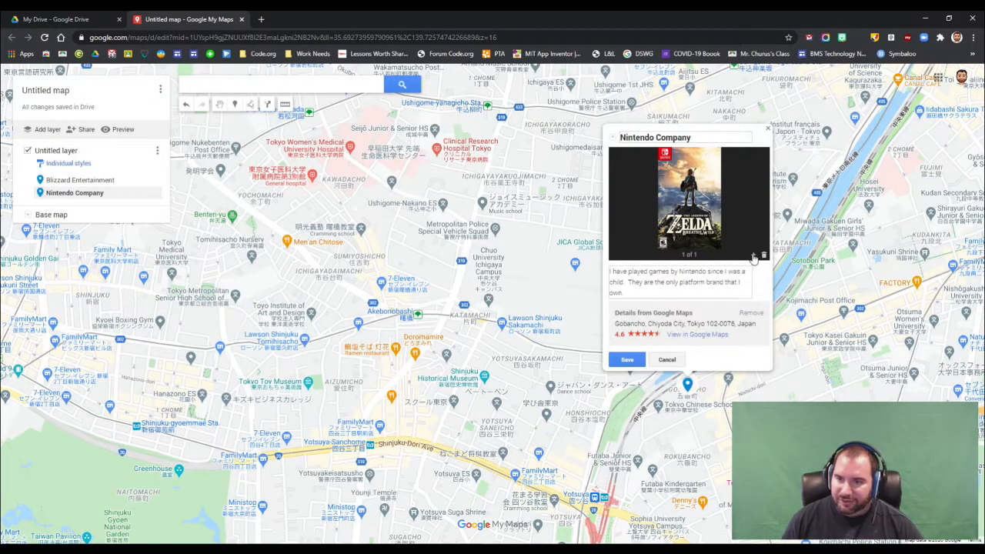
{"action": "left_click", "coordinate": [754, 258]}
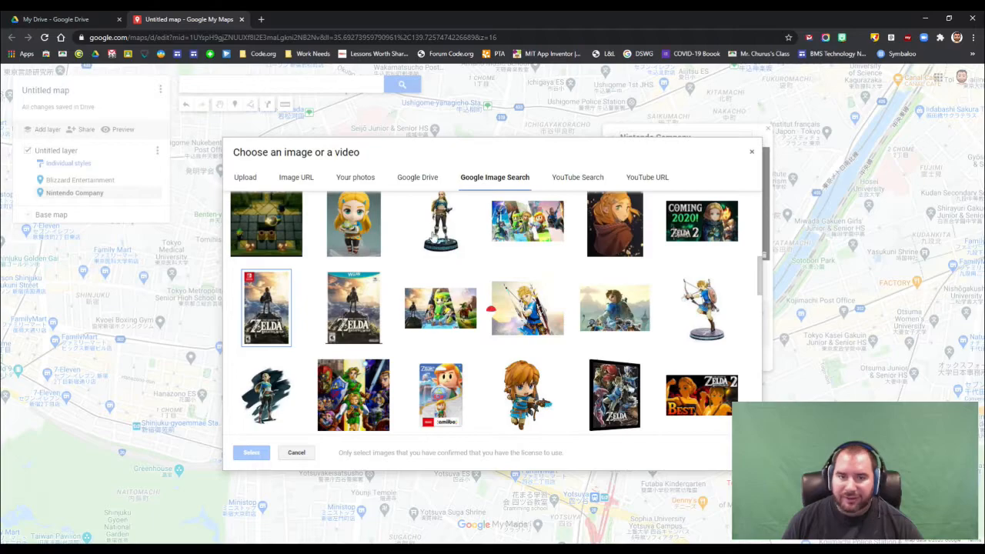
{"action": "left_click", "coordinate": [585, 181]}
{"action": "left_click", "coordinate": [353, 208]}
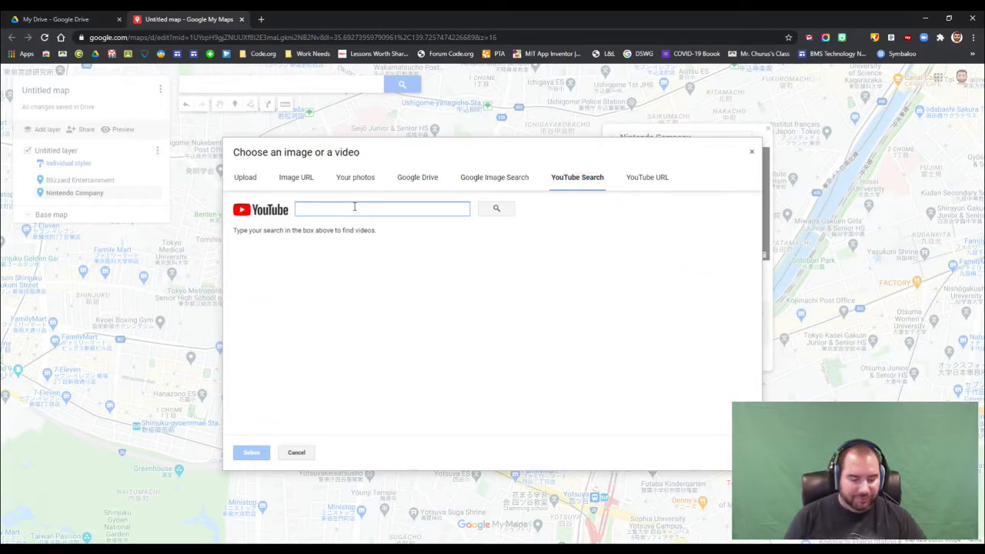
{"action": "type", "text": "nintendo switch"}
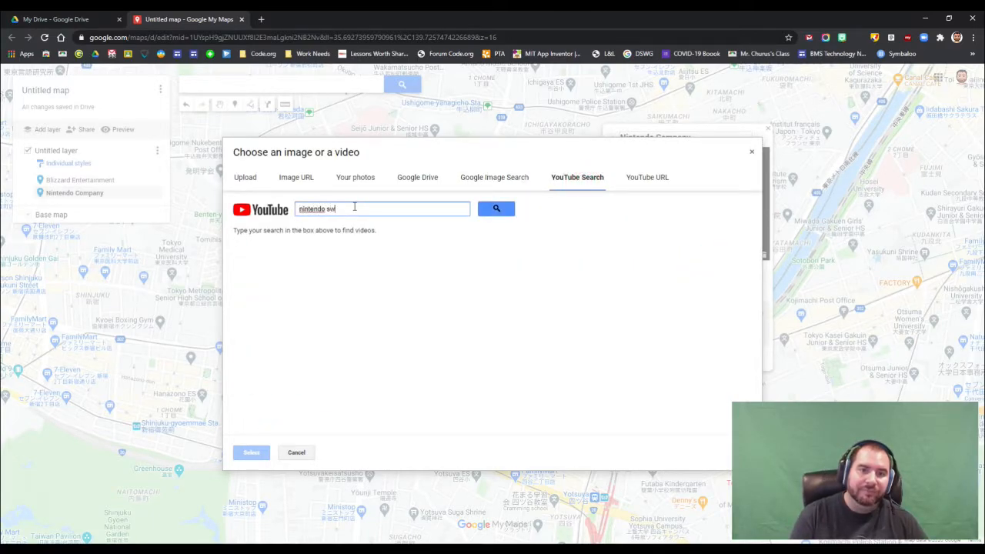
{"action": "key", "text": "Return"}
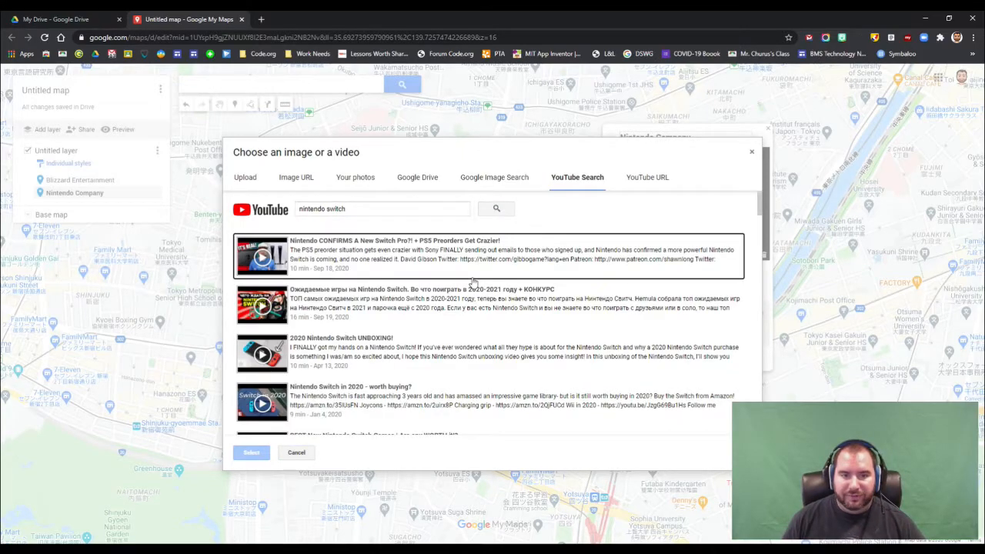
Attach the YouTube video "First Look at Nintendo Switch" to the place and save its details
{"action": "scroll", "coordinate": [475, 282], "scroll_direction": "down", "scroll_amount": 1}
{"action": "scroll", "coordinate": [477, 284], "scroll_direction": "down", "scroll_amount": 1}
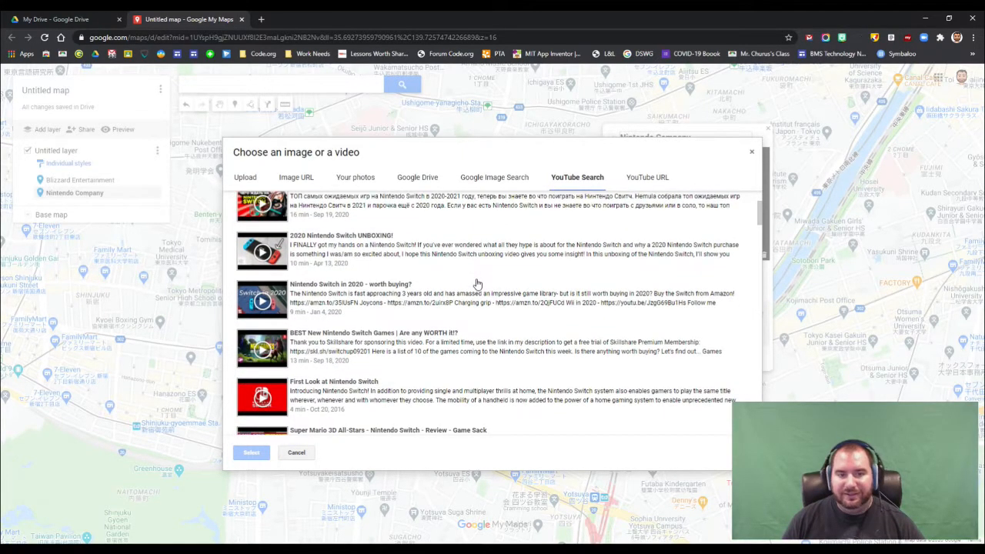
{"action": "scroll", "coordinate": [476, 283], "scroll_direction": "down", "scroll_amount": 2}
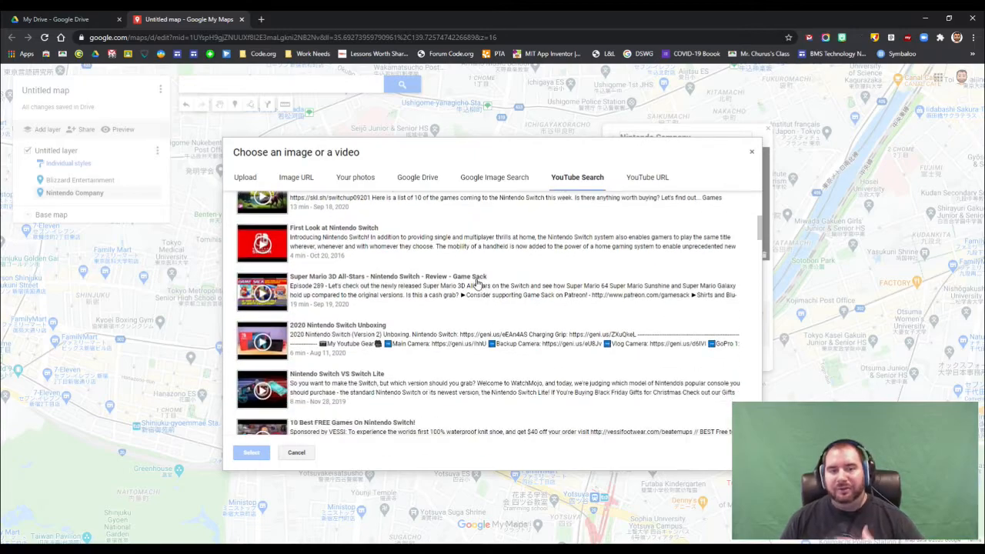
{"action": "left_click", "coordinate": [366, 248]}
{"action": "left_click", "coordinate": [265, 455]}
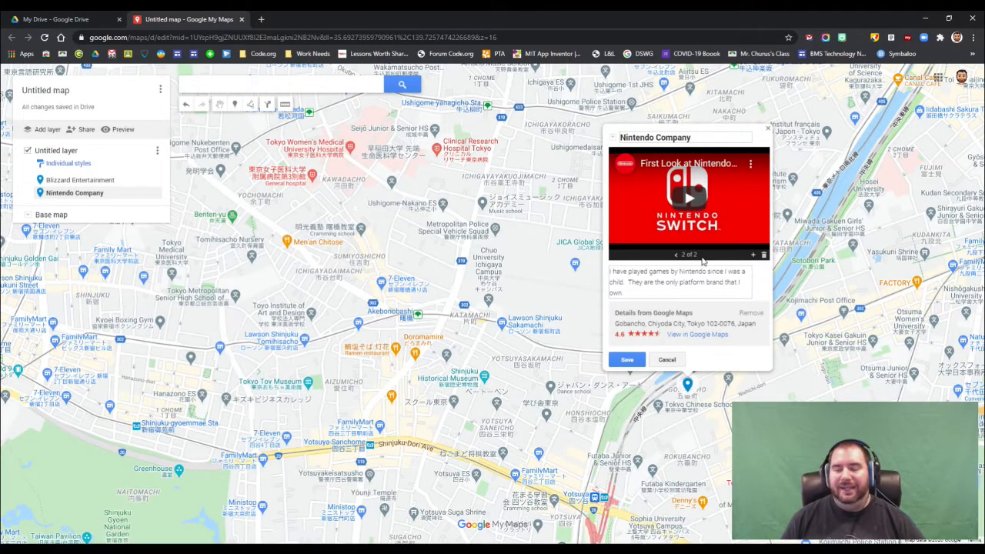
{"action": "left_click", "coordinate": [627, 360]}
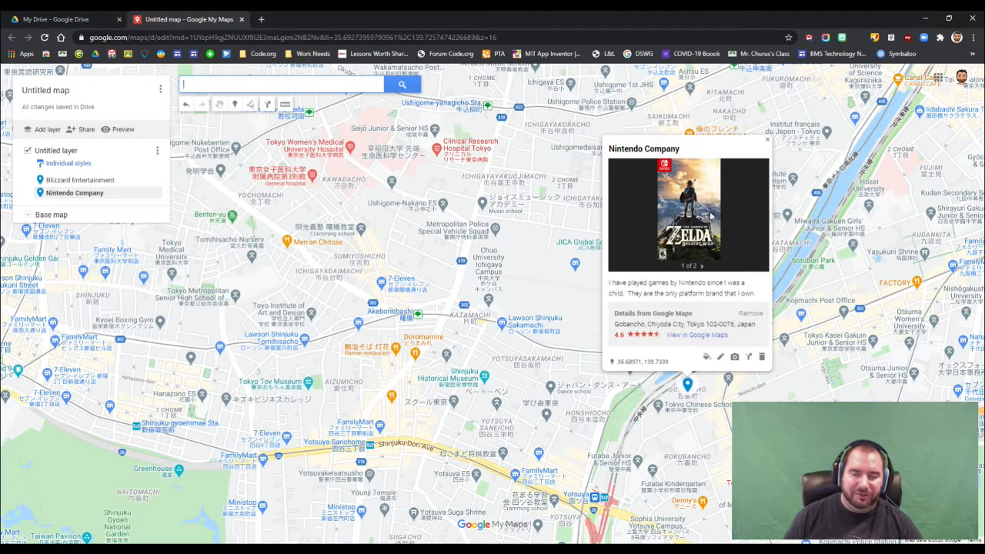
Review the place's attached video, close its details, and examine both company markers across the world map
{"action": "left_click", "coordinate": [703, 267]}
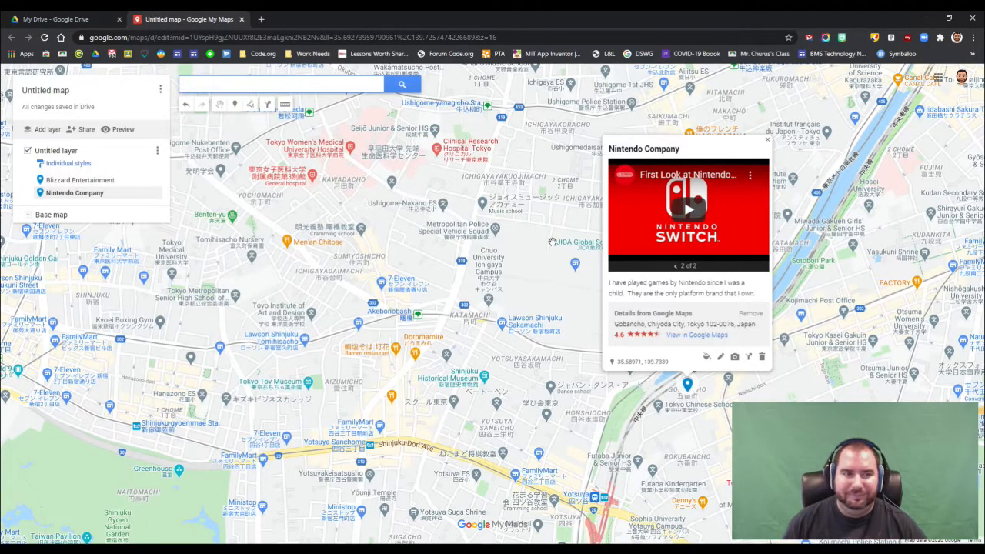
{"action": "scroll", "coordinate": [548, 245], "scroll_direction": "down", "scroll_amount": 2}
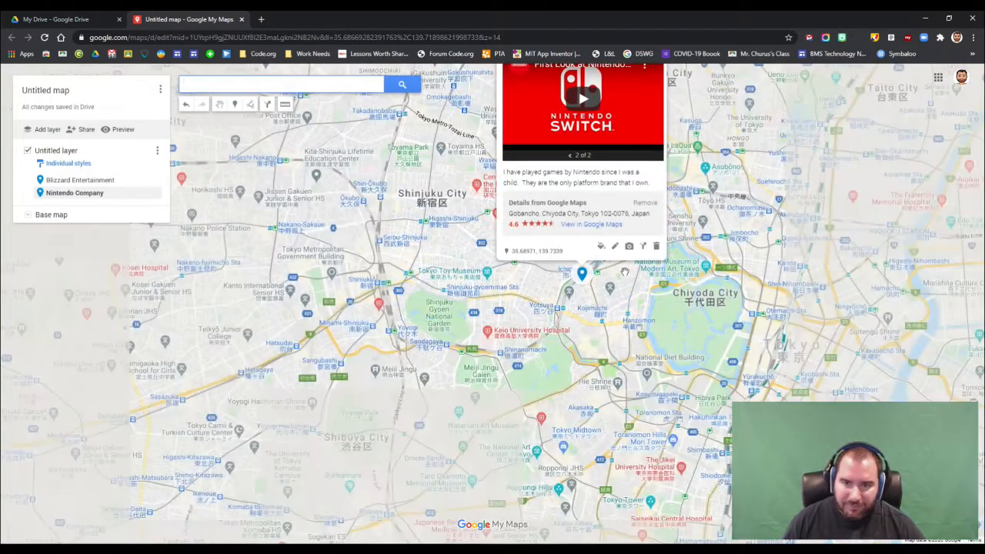
{"action": "left_click", "coordinate": [758, 274]}
{"action": "scroll", "coordinate": [758, 274], "scroll_direction": "down", "scroll_amount": 1}
{"action": "scroll", "coordinate": [697, 279], "scroll_direction": "down", "scroll_amount": 3}
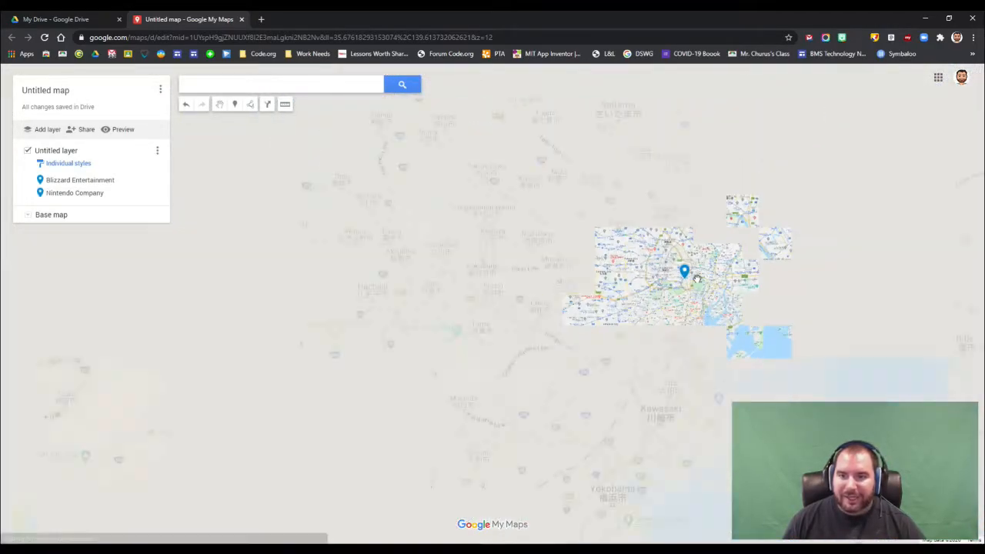
{"action": "scroll", "coordinate": [698, 283], "scroll_direction": "down", "scroll_amount": 7}
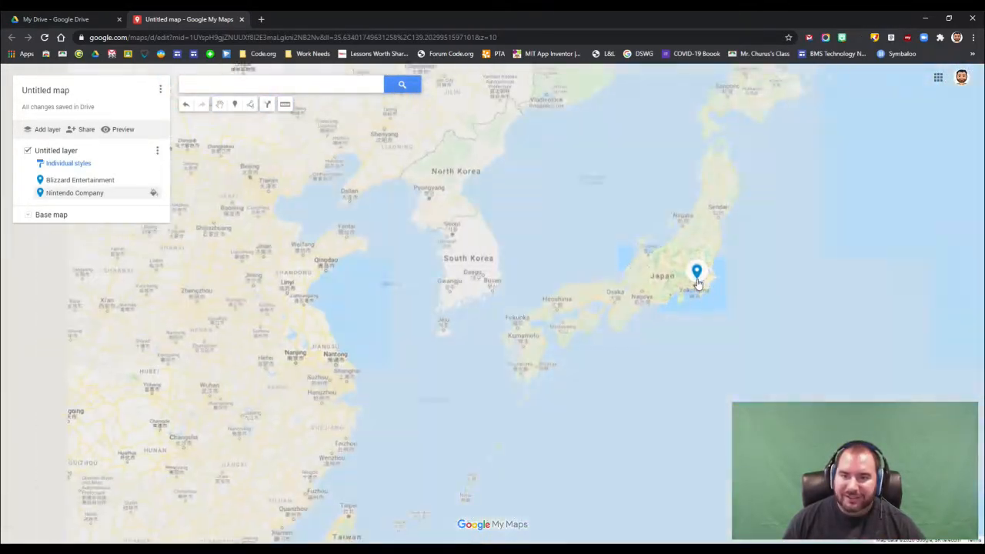
{"action": "scroll", "coordinate": [698, 283], "scroll_direction": "down", "scroll_amount": 1}
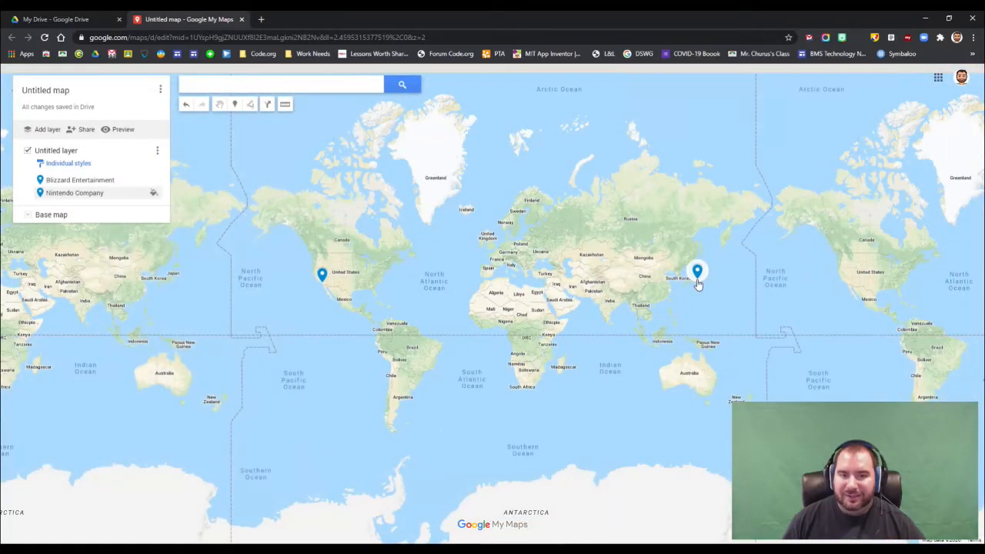
{"action": "scroll", "coordinate": [698, 283], "scroll_direction": "up", "scroll_amount": 2}
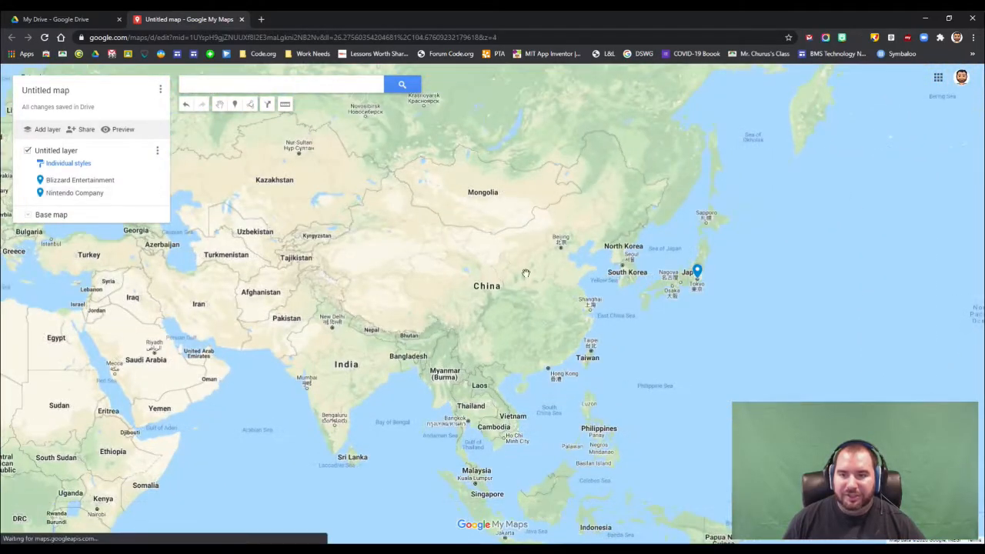
{"action": "left_click_drag", "start_coordinate": [379, 270], "coordinate": [590, 269]}
{"action": "scroll", "coordinate": [717, 272], "scroll_direction": "down", "scroll_amount": 1}
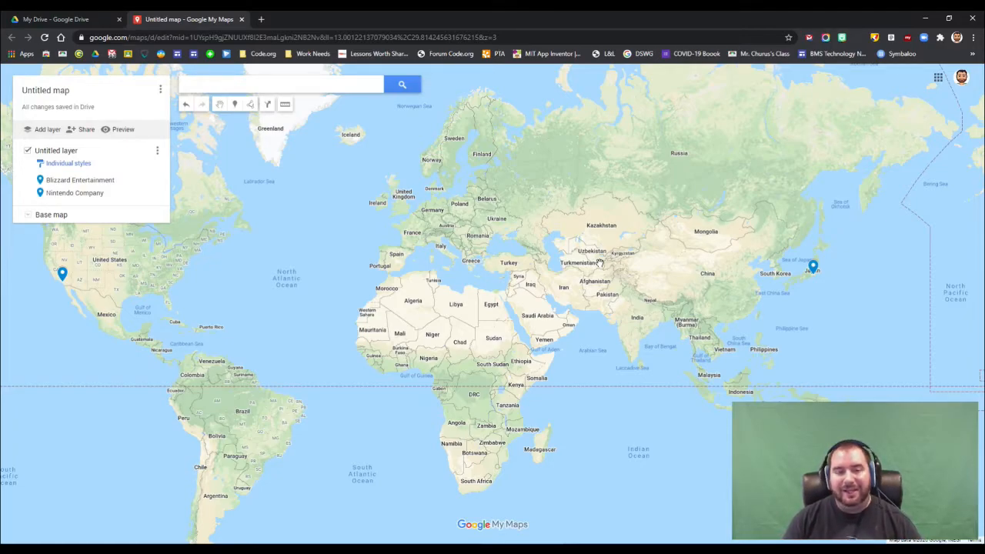
{"action": "left_click_drag", "start_coordinate": [50, 233], "coordinate": [272, 266]}
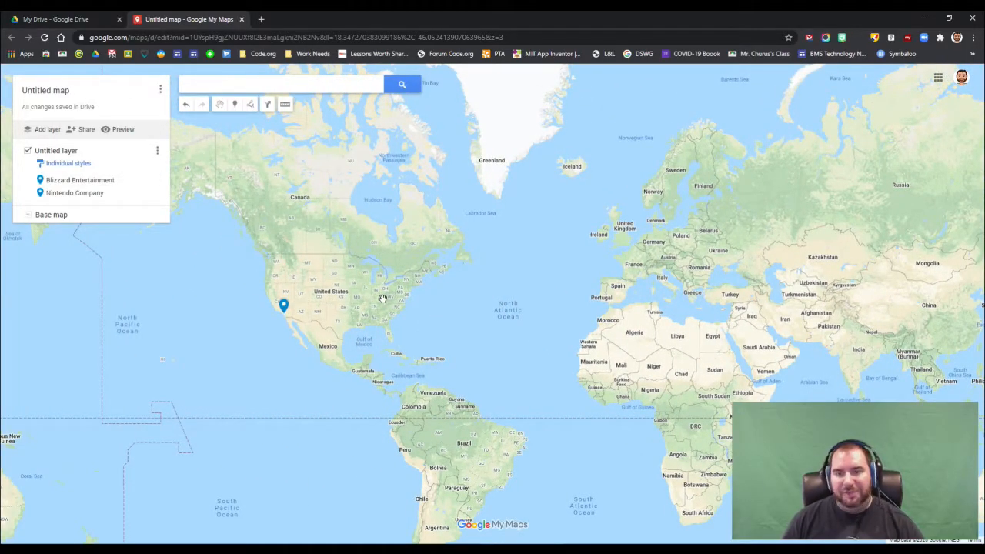